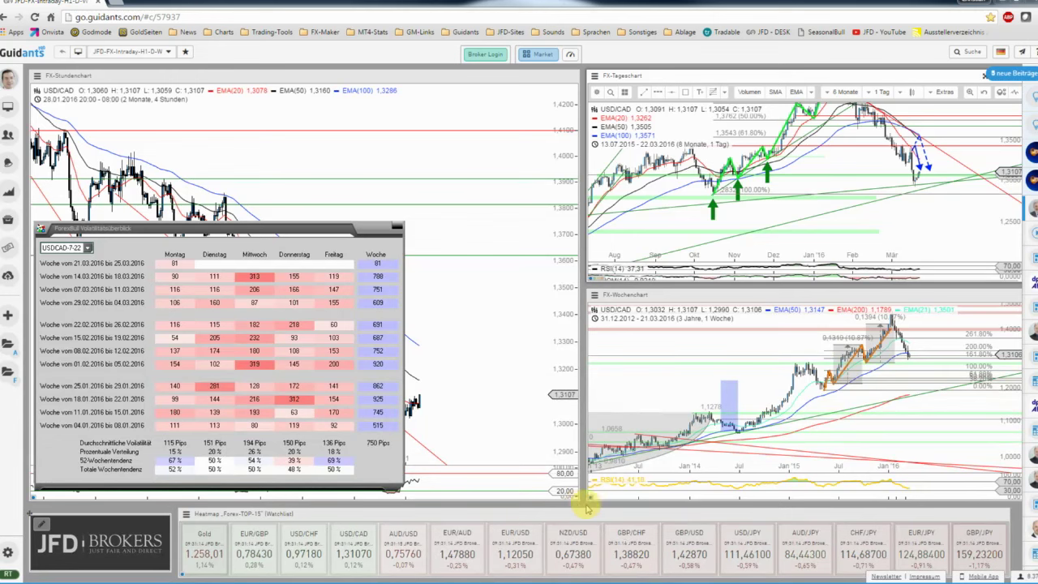
Step: Close the weekly volatility overview popup
left_click(754, 388)
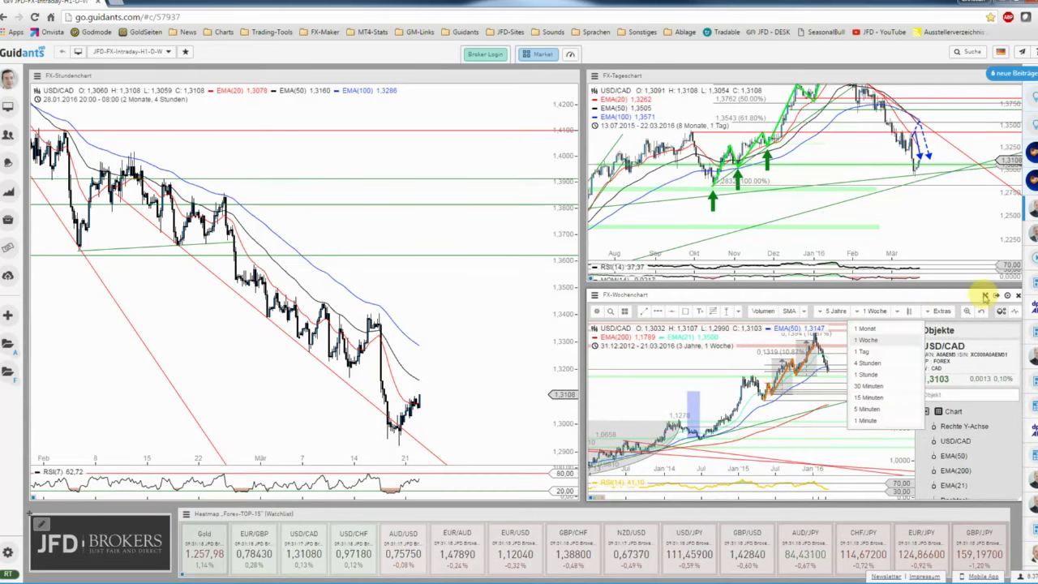
Step: Show the weekly USD/CAD chart full screen, zoomed out to cover 2005–2016 with a compressed price scale
left_click(986, 300)
double_click(874, 297)
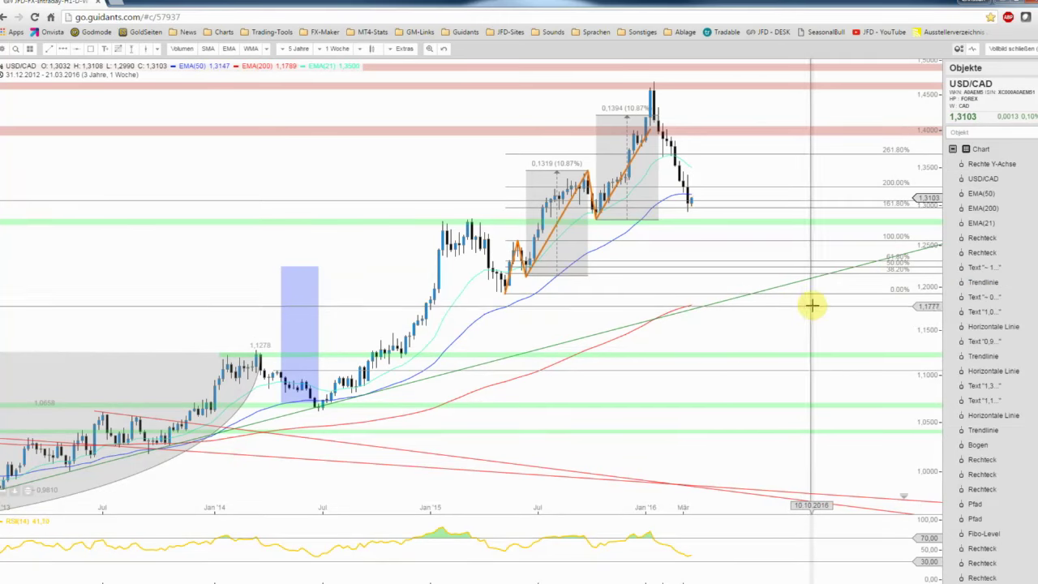
scroll(737, 347, "down", 2)
scroll(737, 347, "down", 1)
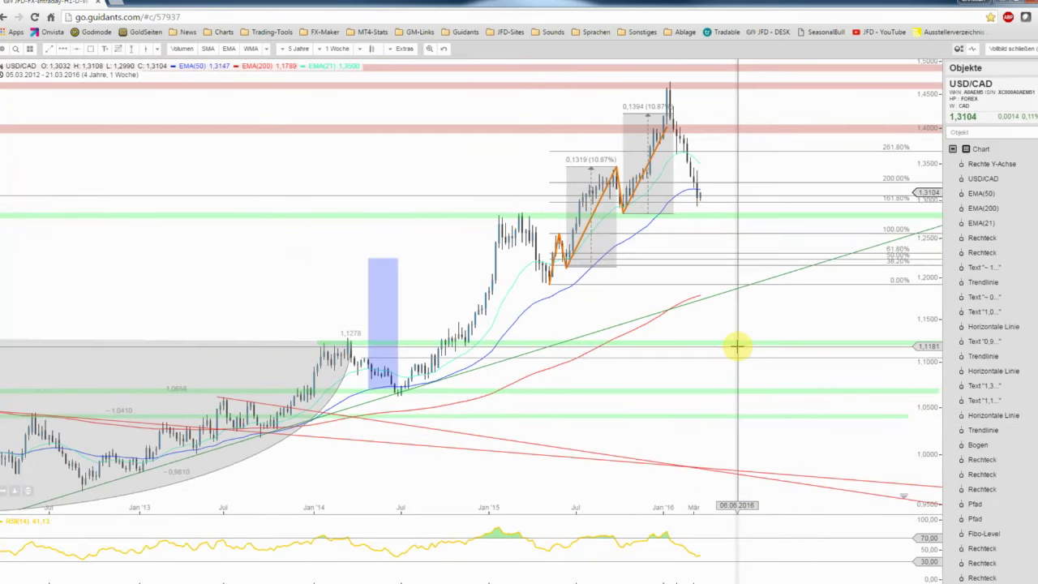
scroll(737, 347, "down", 1)
scroll(737, 347, "down", 1)
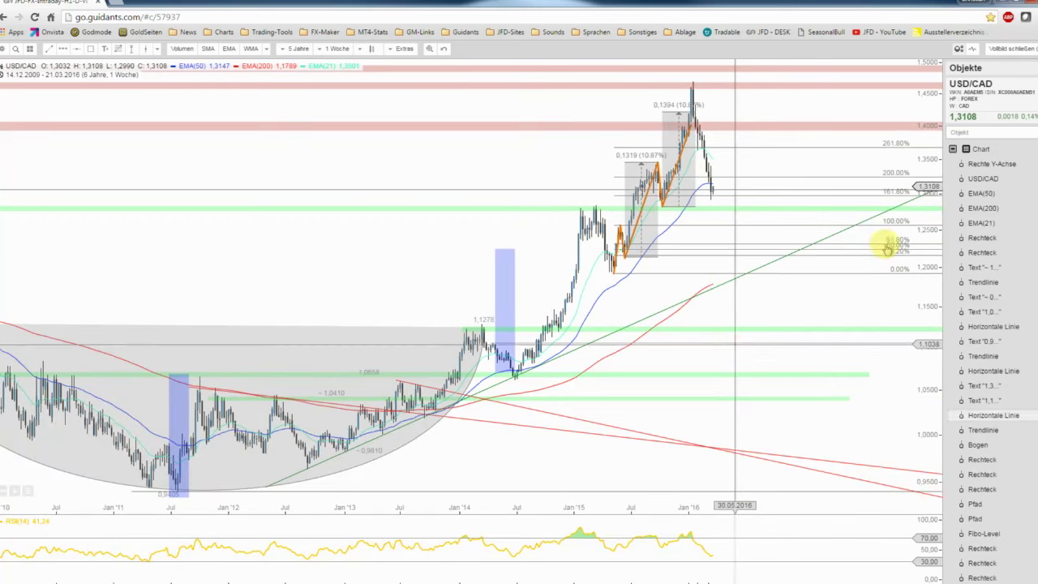
left_click_drag(921, 221, 850, 301)
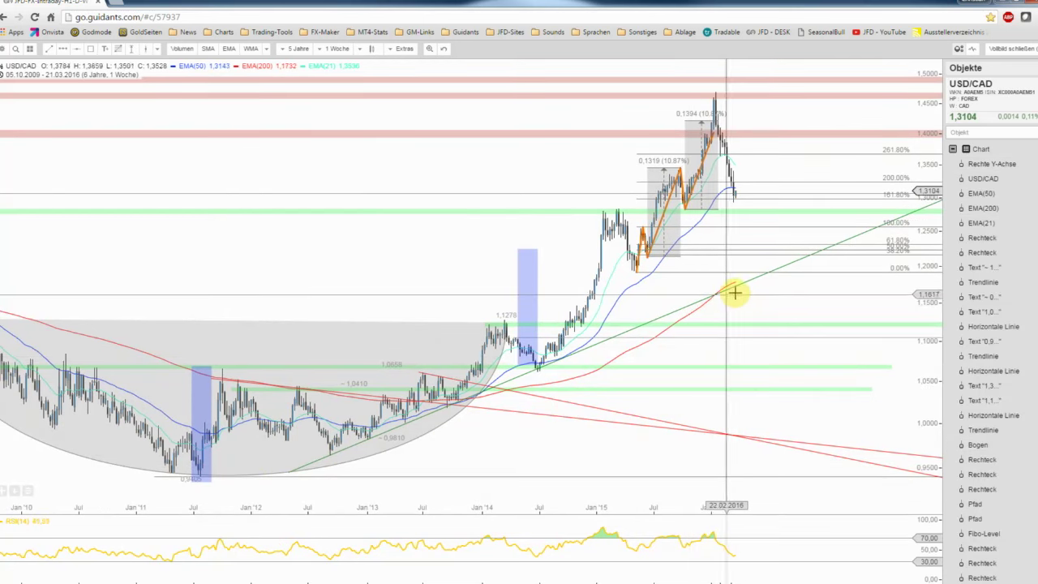
scroll(754, 297, "down", 2)
scroll(754, 297, "down", 1)
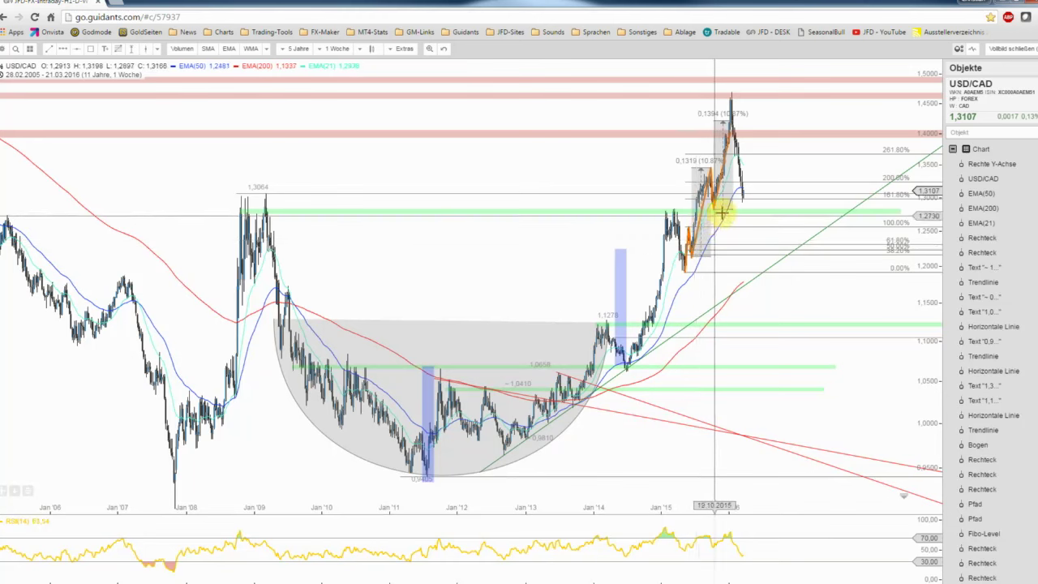
Step: Delete the Fibonacci extension levels from the weekly chart
right_click(765, 184)
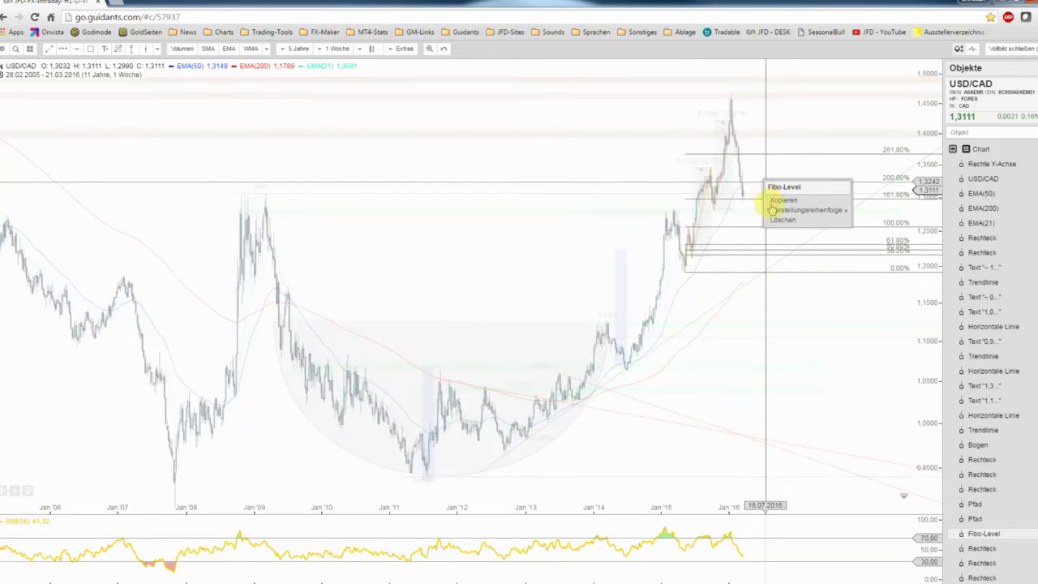
left_click(772, 216)
scroll(770, 213, "up", 5)
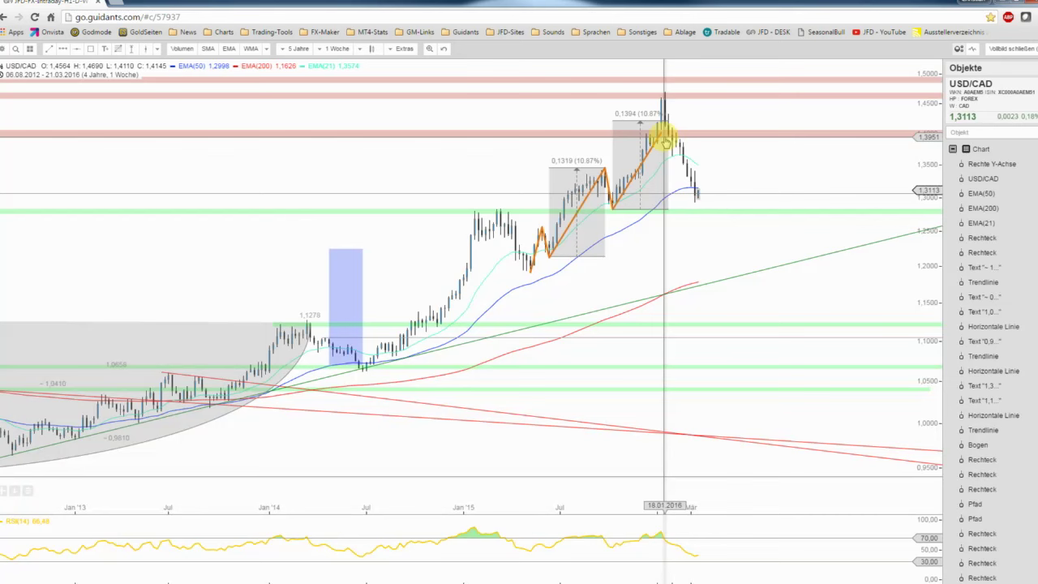
Step: Zoom the weekly chart out and back in so it spans mid-2014 to March 2016
scroll(663, 139, "down", 1)
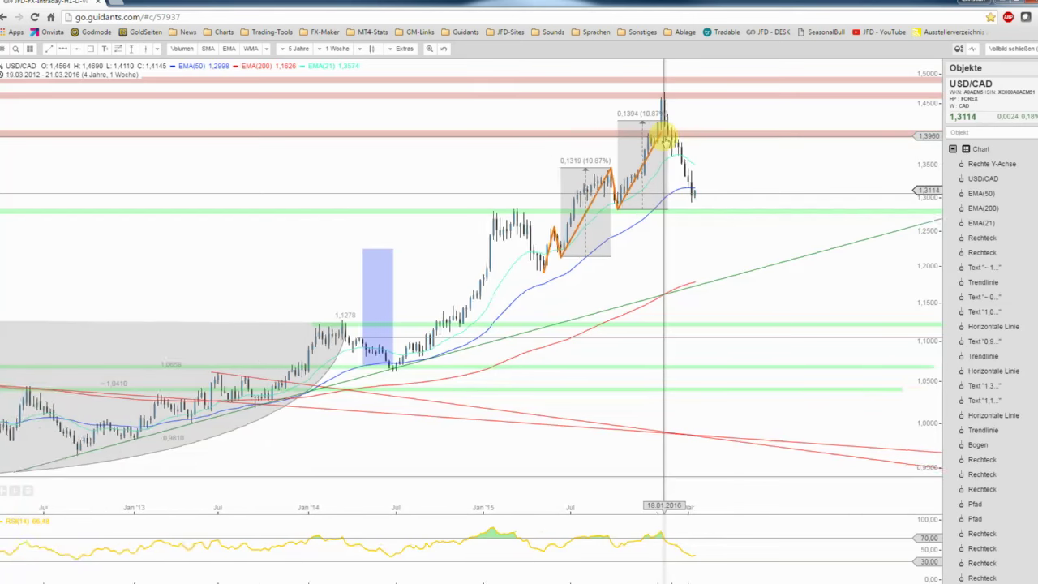
scroll(663, 139, "down", 1)
scroll(663, 140, "down", 1)
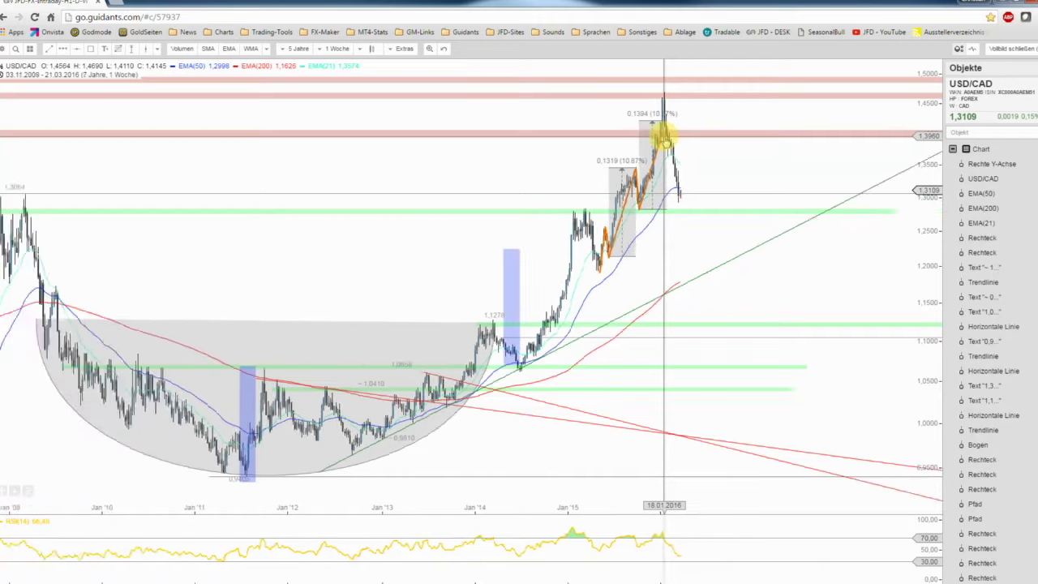
scroll(663, 139, "down", 1)
scroll(664, 139, "down", 1)
scroll(664, 139, "down", 1)
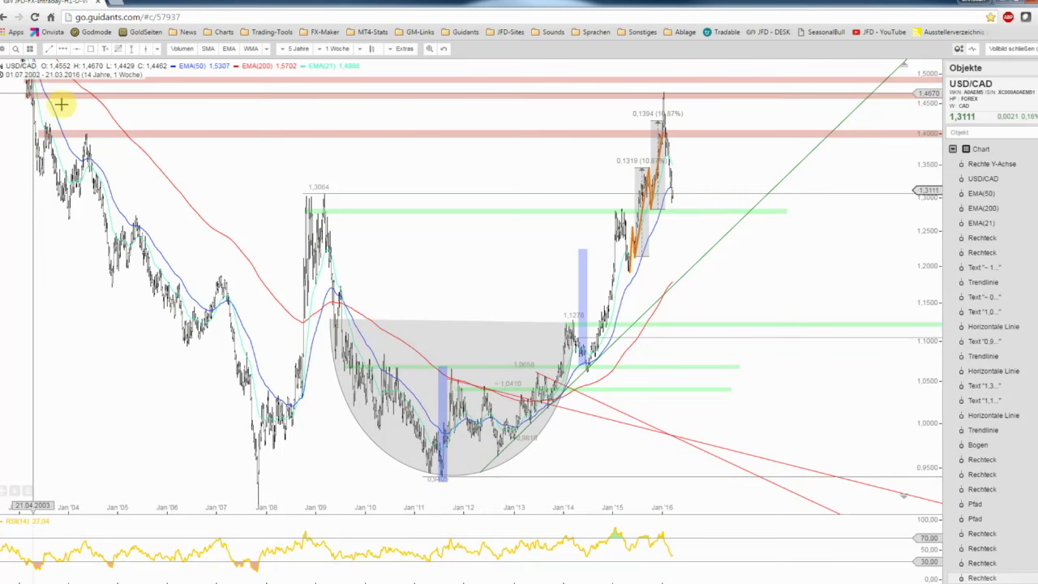
scroll(685, 202, "up", 4)
scroll(689, 203, "up", 2)
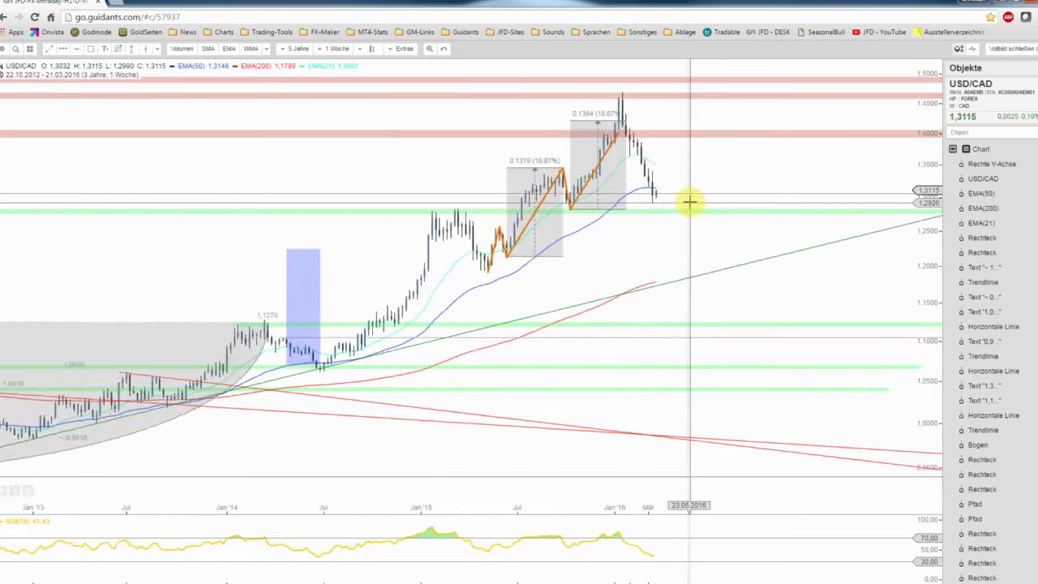
scroll(689, 199, "up", 1)
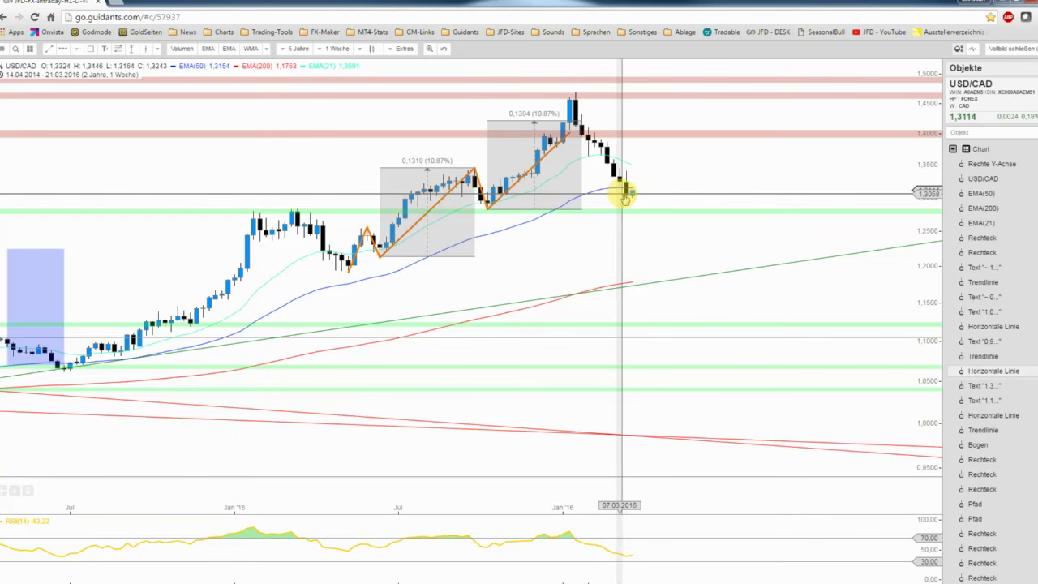
scroll(628, 195, "down", 1)
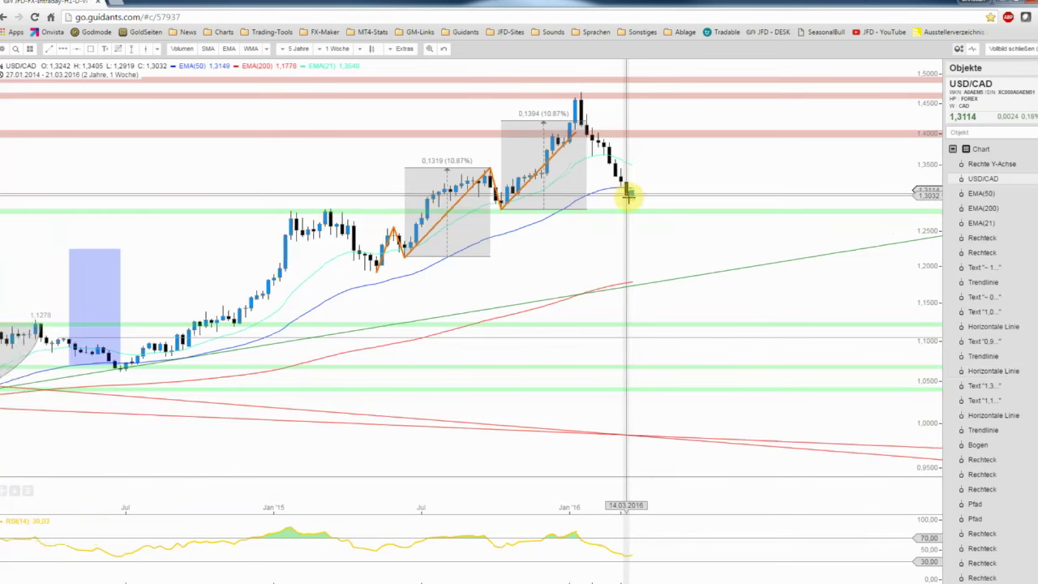
scroll(629, 194, "down", 2)
scroll(629, 195, "down", 2)
scroll(629, 196, "down", 2)
scroll(630, 196, "down", 2)
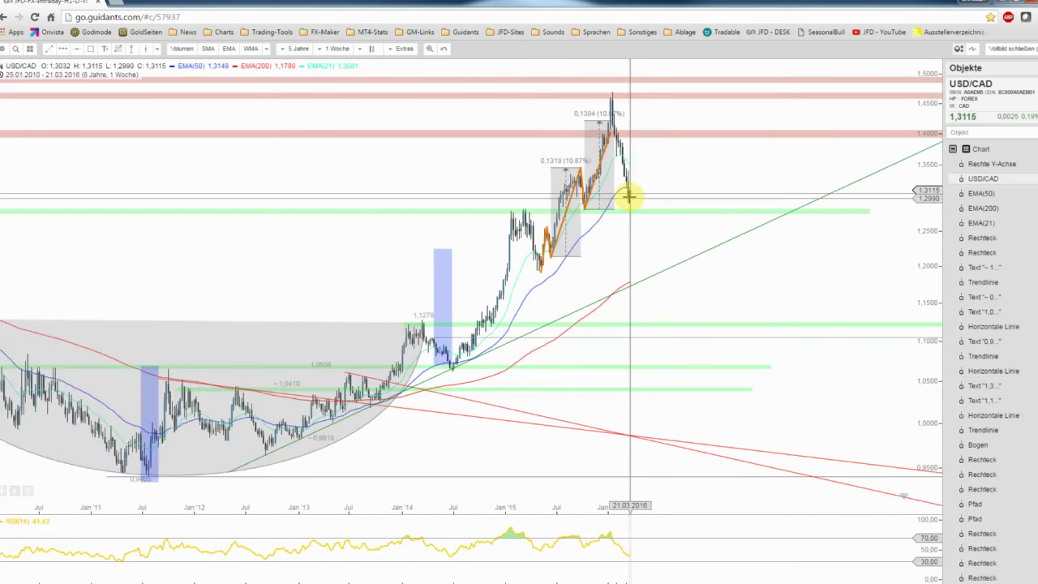
scroll(629, 195, "down", 1)
scroll(629, 196, "down", 1)
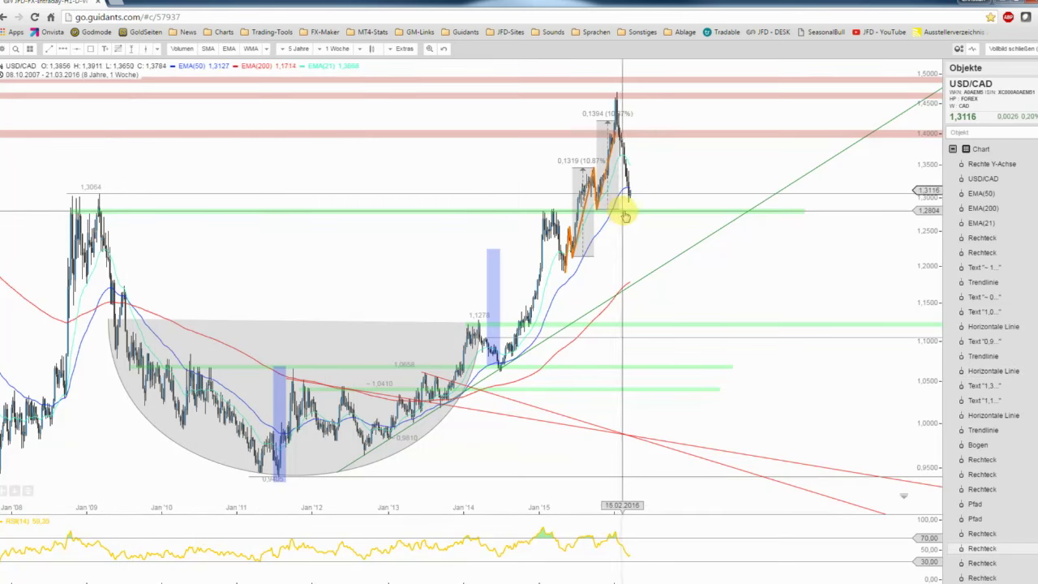
scroll(621, 216, "up", 2)
scroll(635, 209, "up", 1)
scroll(635, 208, "up", 1)
scroll(635, 208, "up", 1)
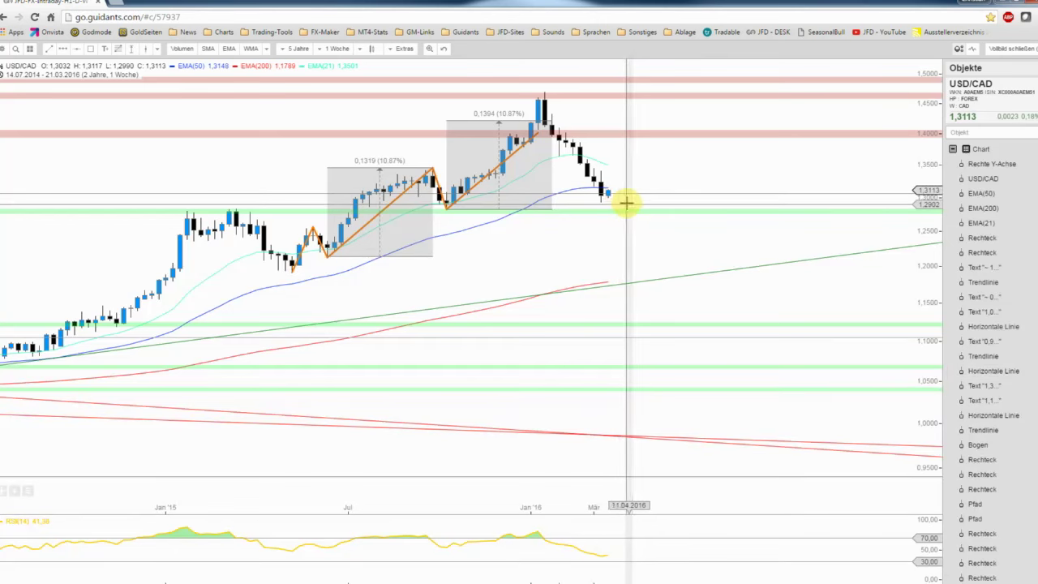
Step: Zoom and pan the weekly chart to cover July 2013 to March 2016 with wider candles
scroll(626, 202, "down", 2)
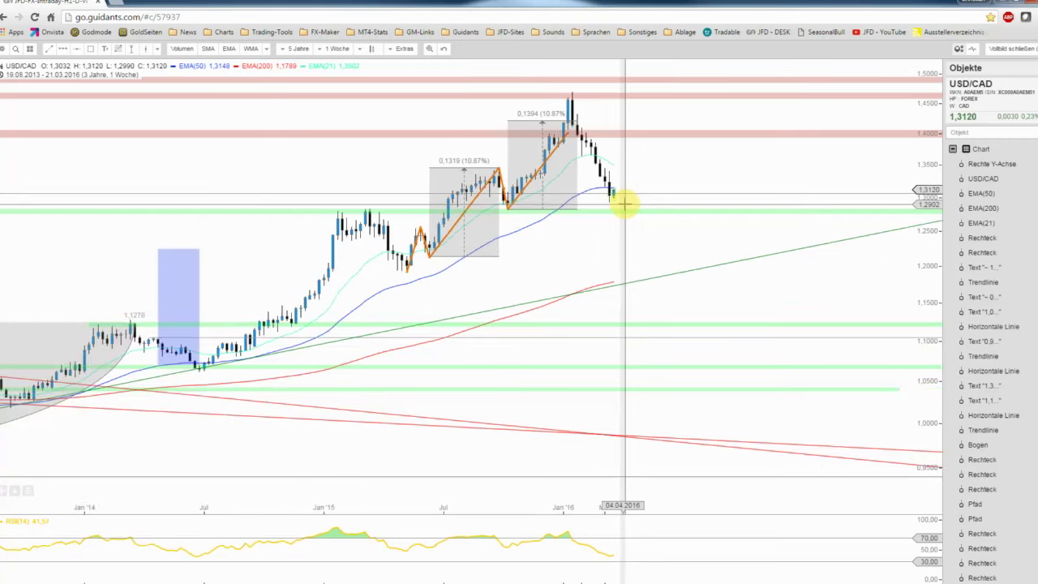
scroll(625, 205, "down", 1)
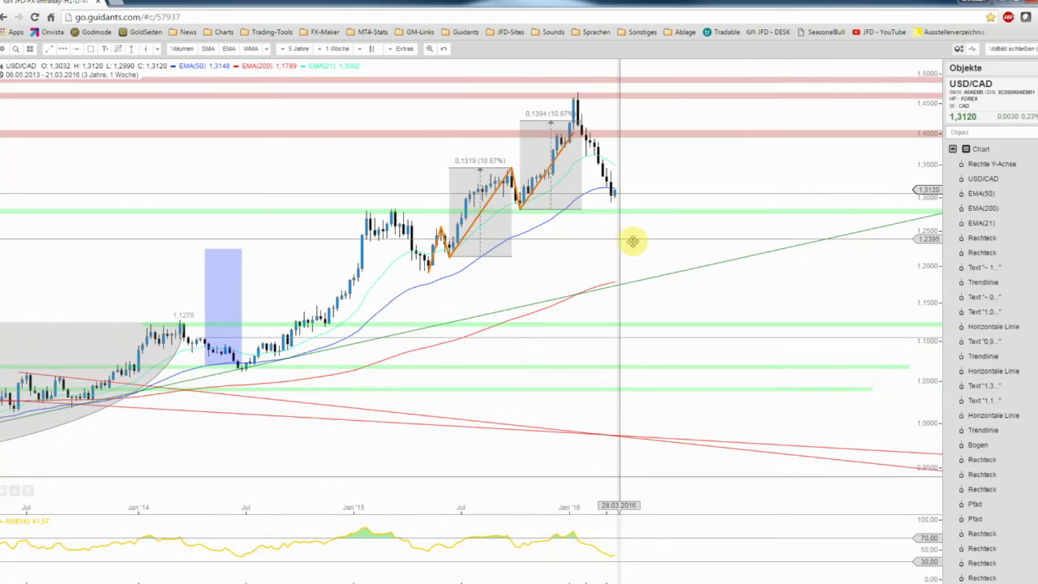
left_click_drag(633, 241, 673, 247)
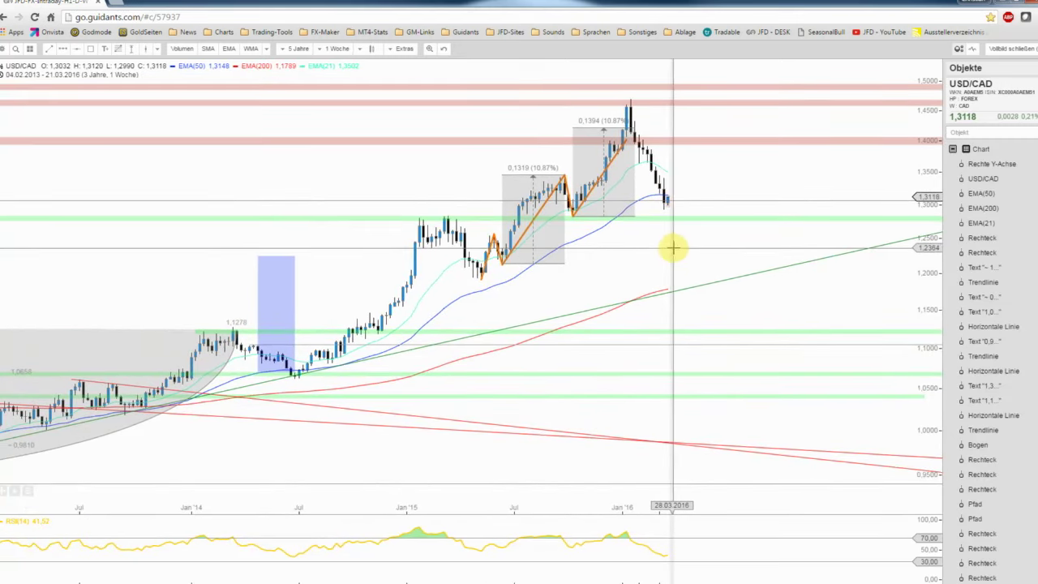
scroll(672, 248, "down", 1)
left_click_drag(690, 250, 728, 253)
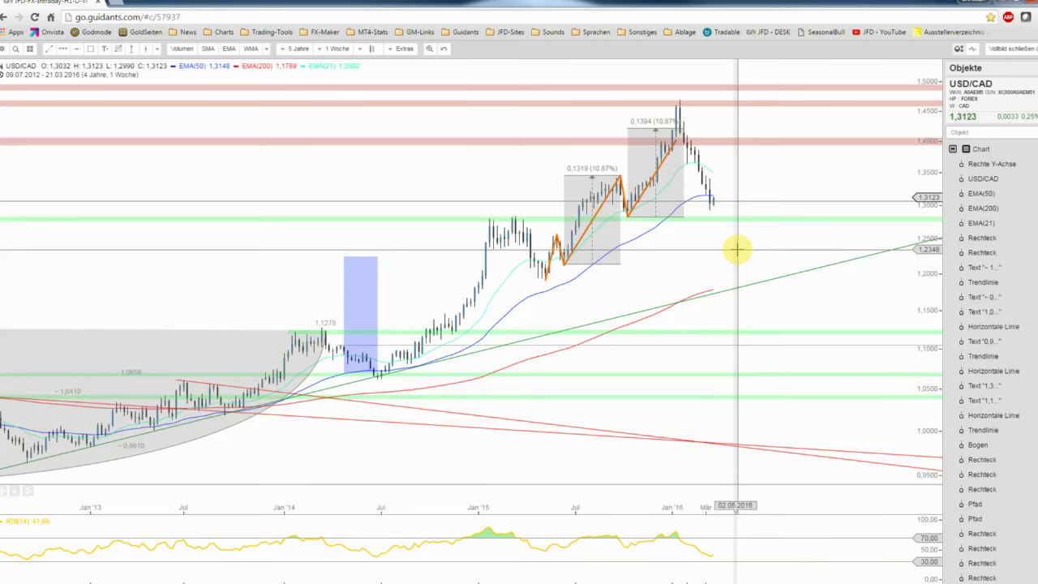
scroll(737, 250, "up", 1)
scroll(732, 250, "up", 1)
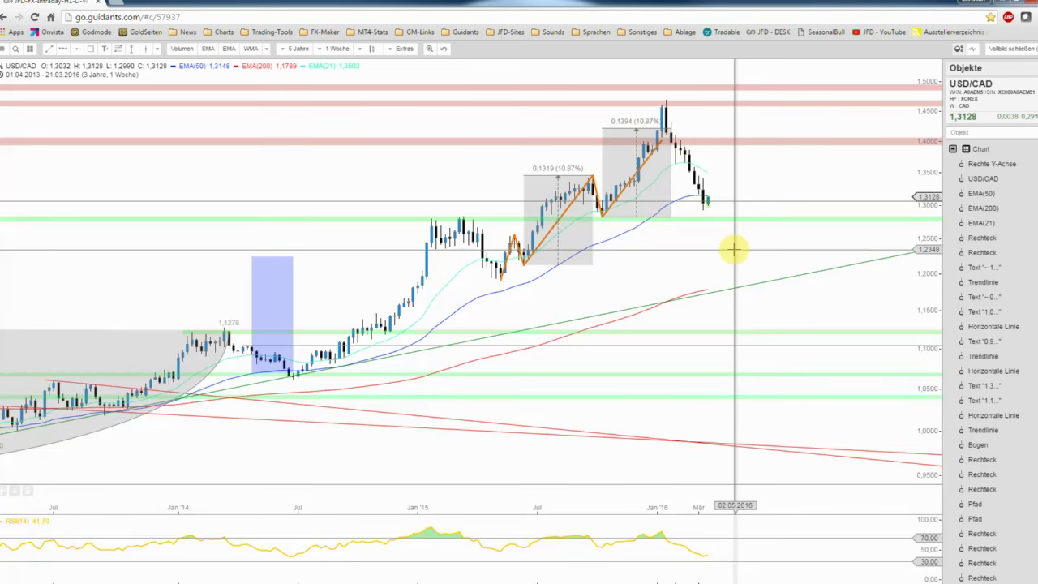
scroll(733, 250, "up", 1)
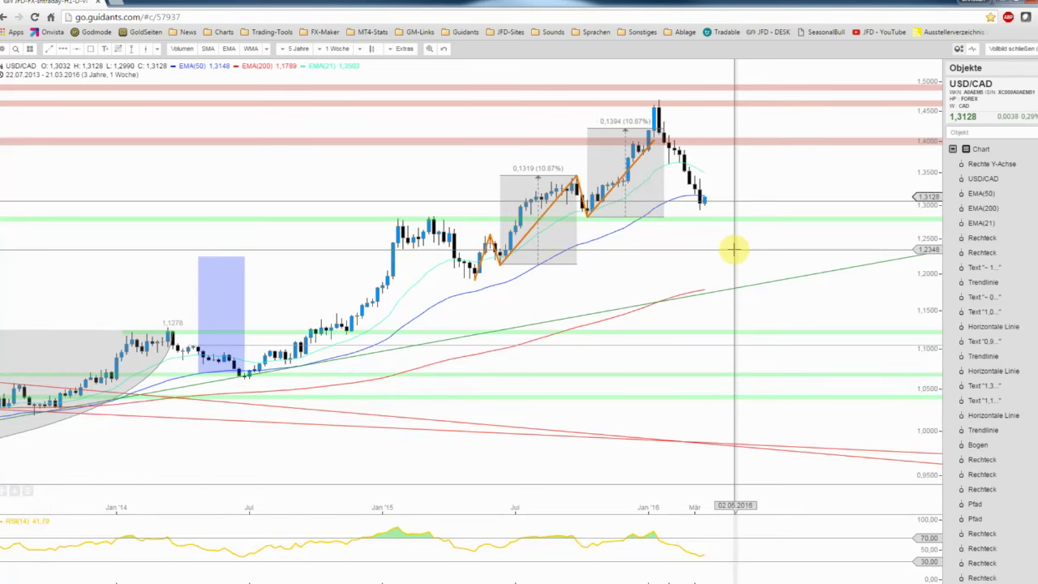
Step: Nudge the green support line near 1,28 slightly higher on the weekly chart
left_click_drag(923, 168, 922, 157)
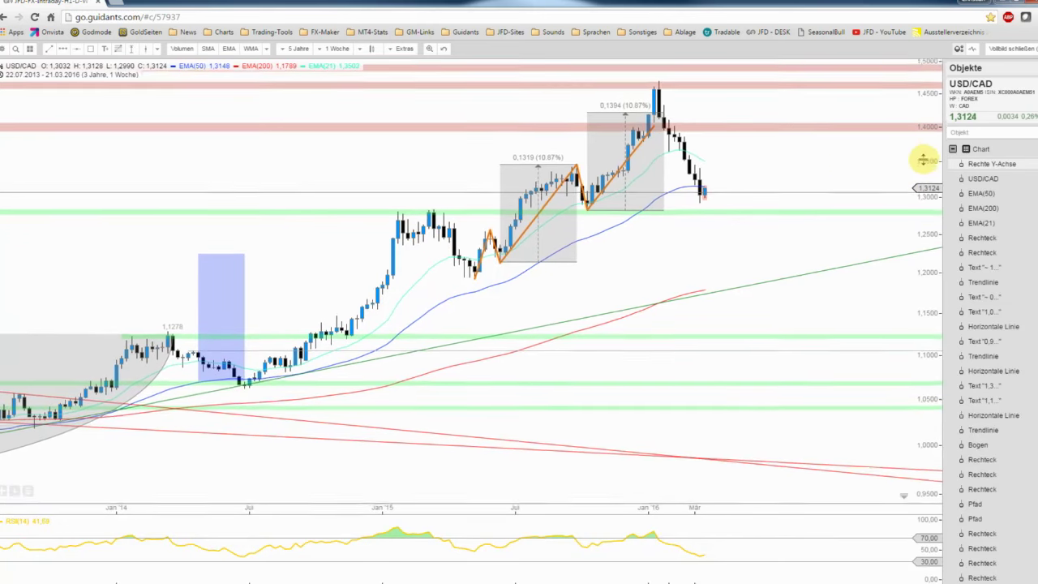
left_click_drag(877, 185, 877, 191)
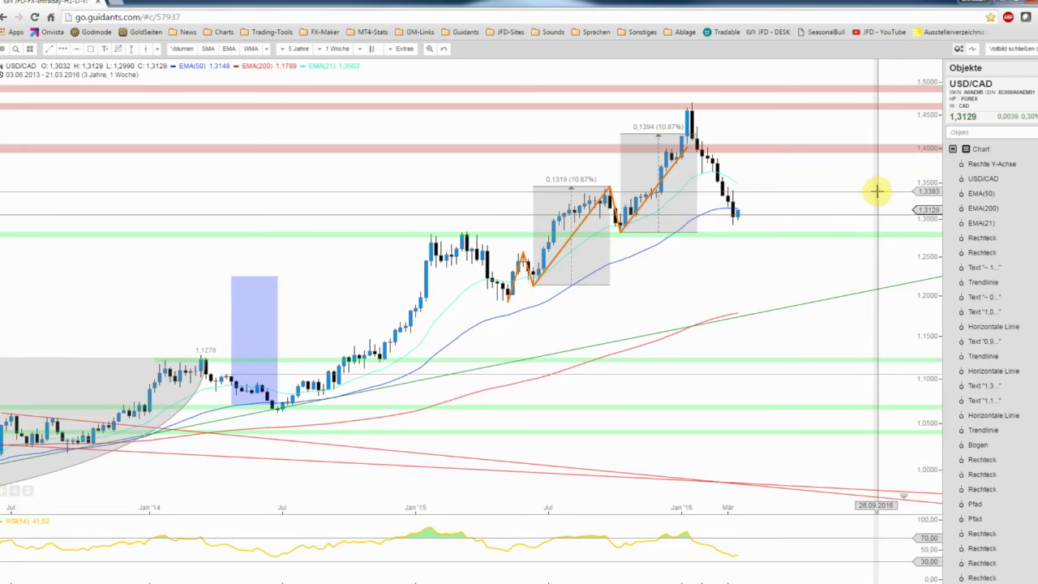
scroll(876, 192, "up", 1)
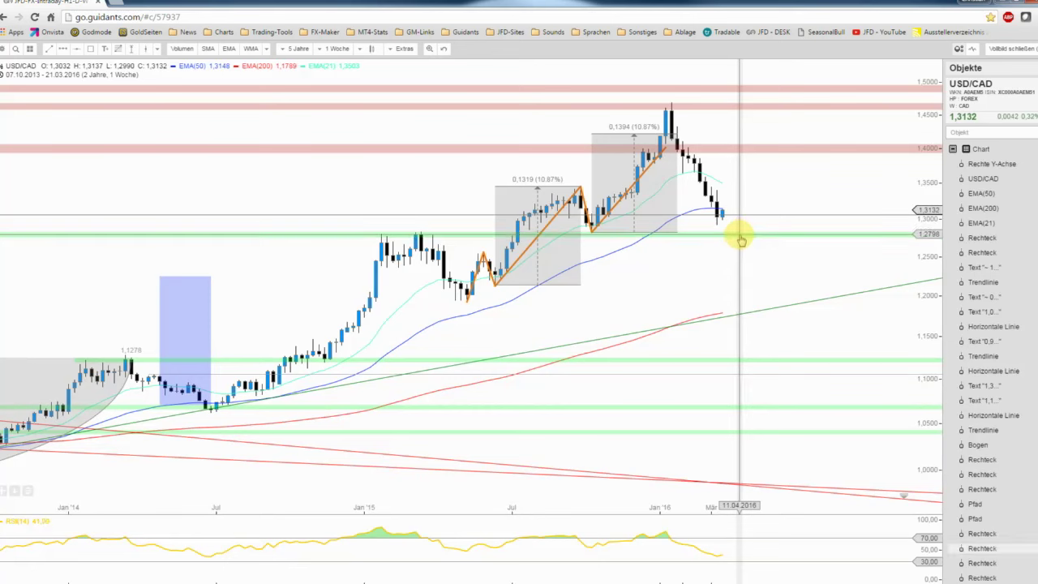
left_click_drag(736, 241, 466, 241)
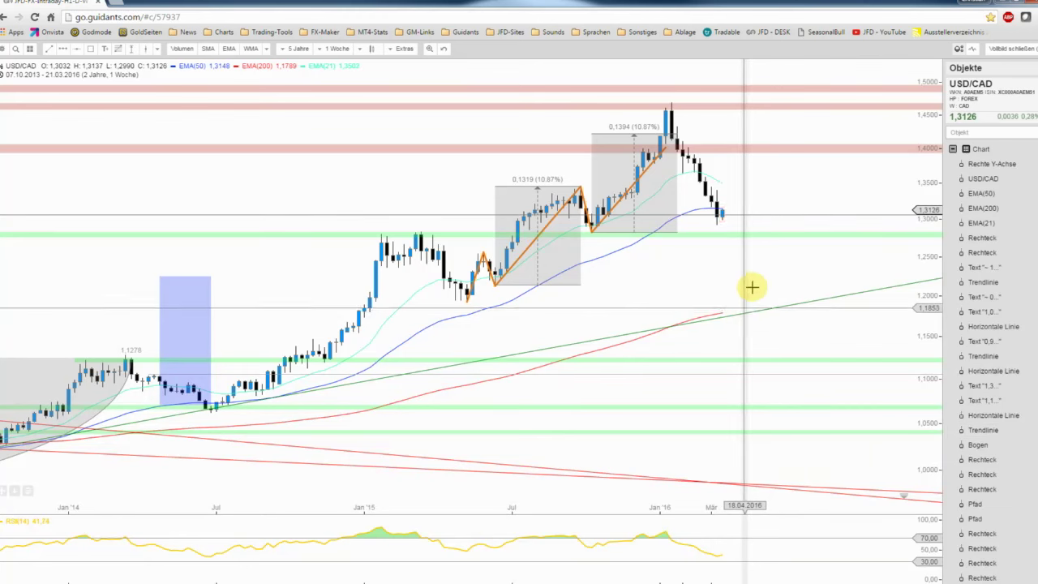
scroll(754, 286, "down", 2)
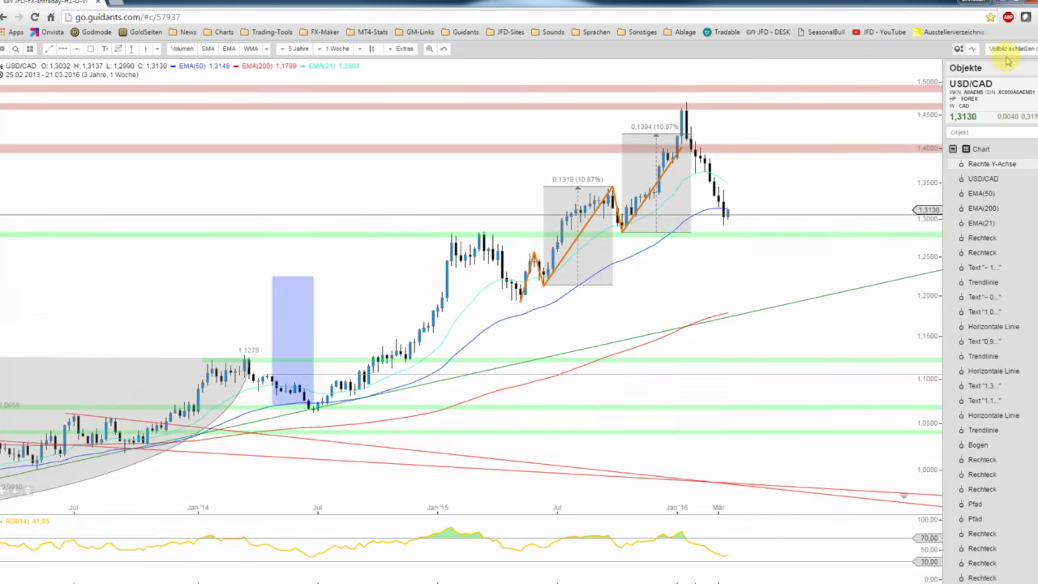
Step: Show the daily USD/CAD chart full screen, spanning June 2015 to March 2016 with a compressed price scale
key("Escape")
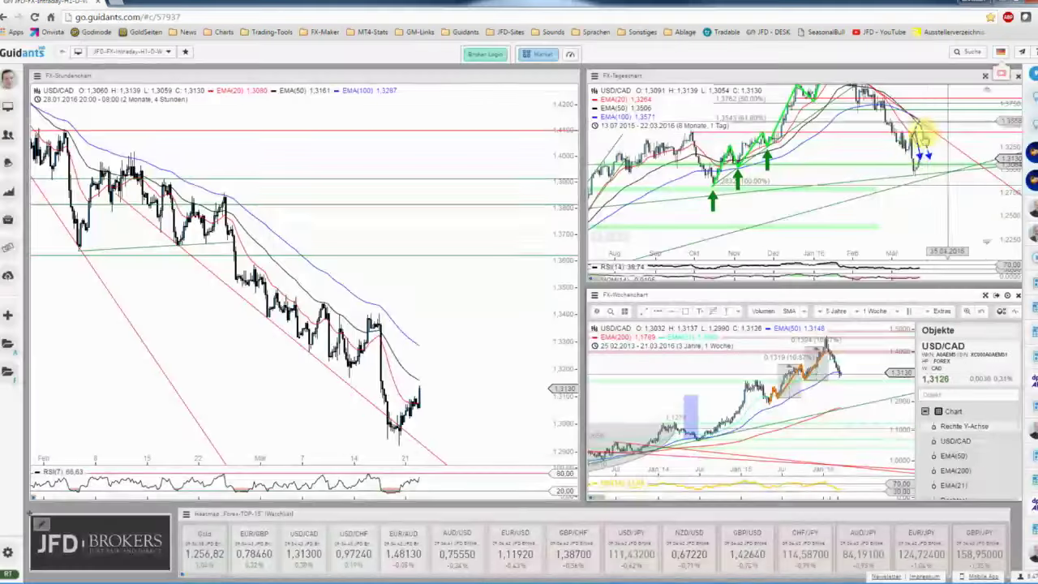
left_click(944, 91)
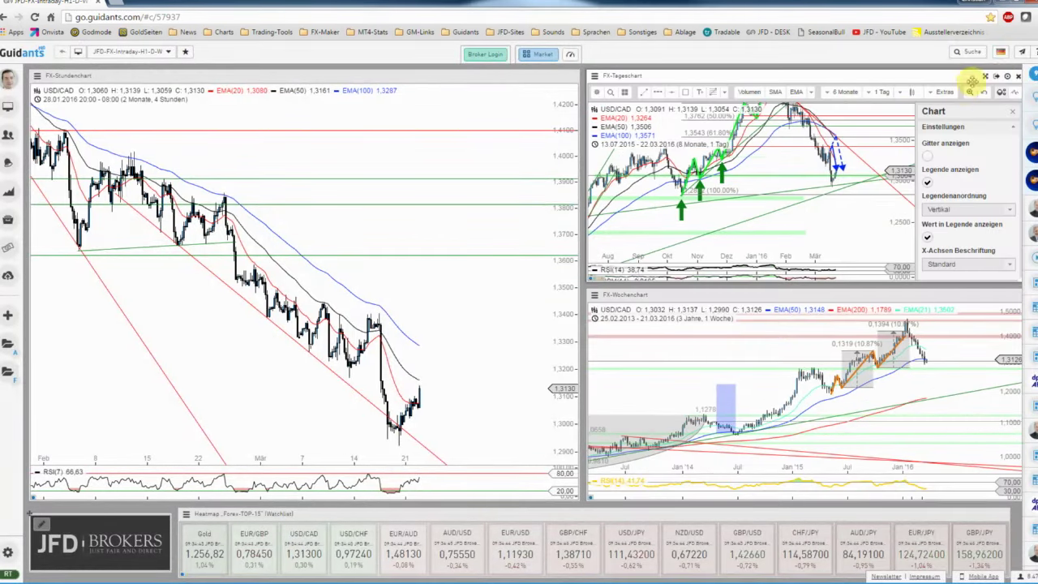
left_click(985, 77)
scroll(852, 193, "up", 2)
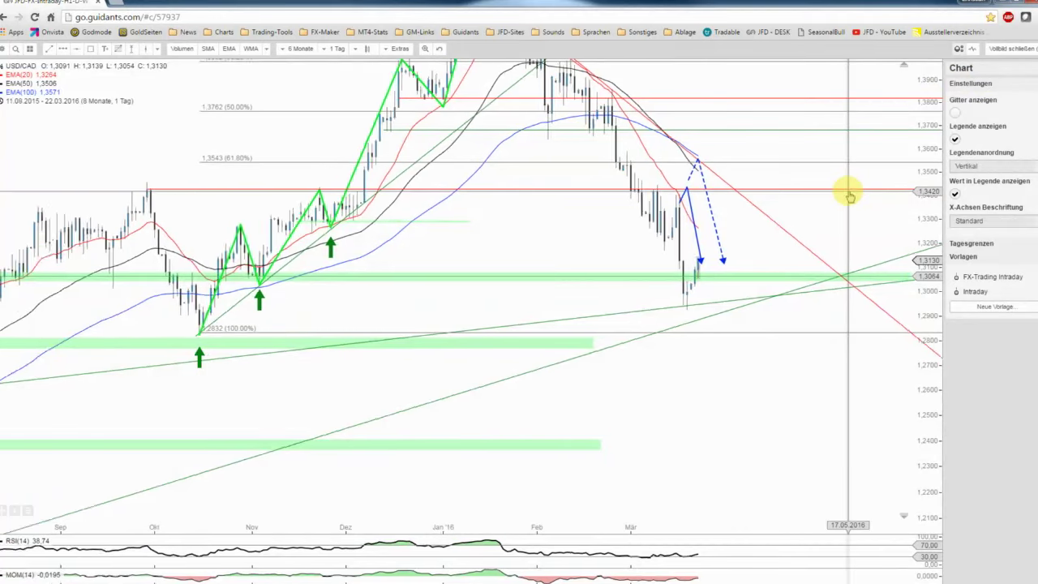
scroll(847, 196, "up", 2)
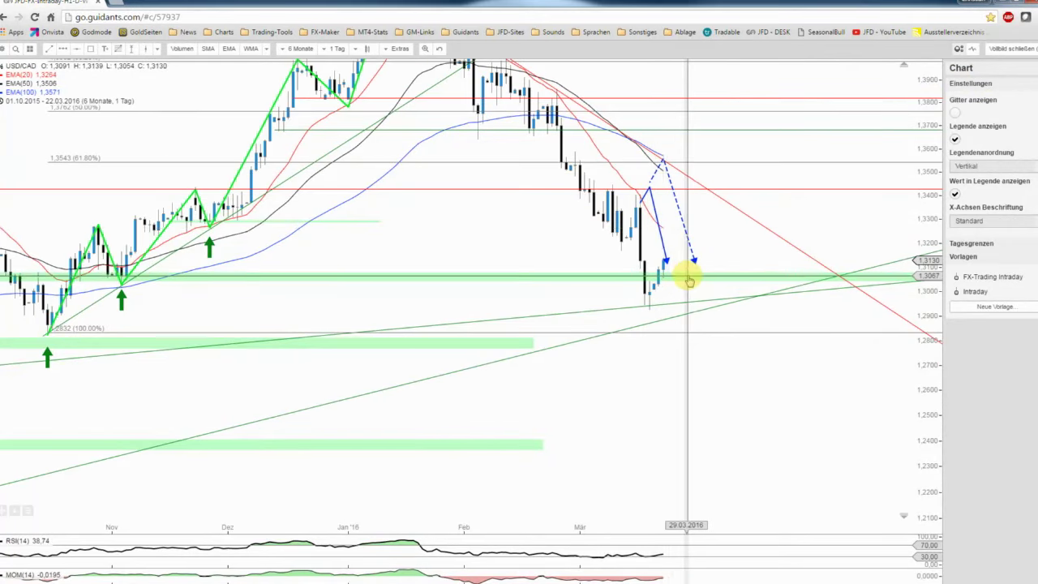
scroll(688, 280, "down", 1)
scroll(687, 280, "down", 2)
scroll(687, 280, "down", 2)
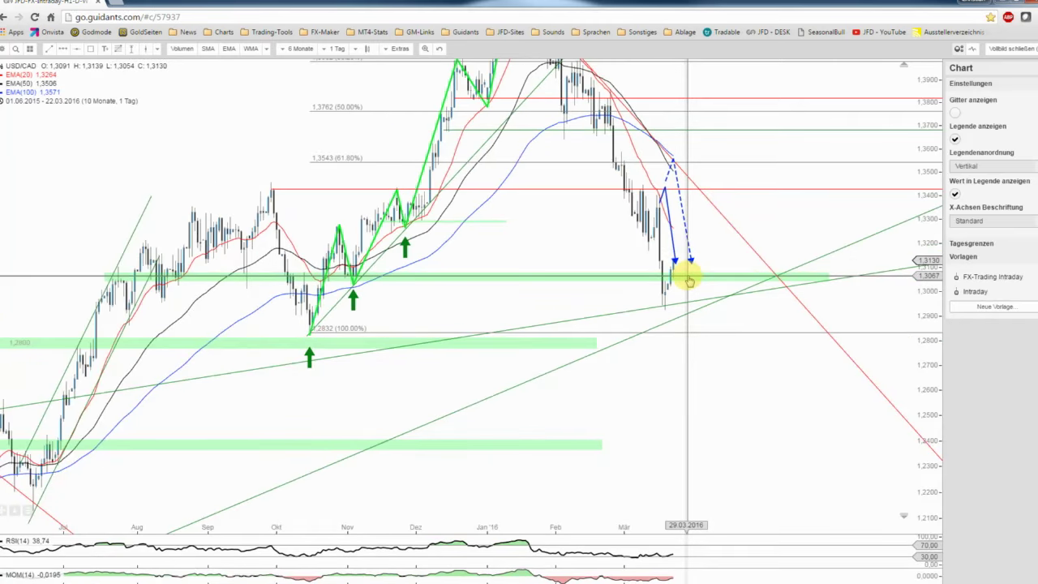
mouse_move(922, 164)
left_mouse_down()
mouse_move(917, 252)
mouse_move(866, 219)
left_mouse_up()
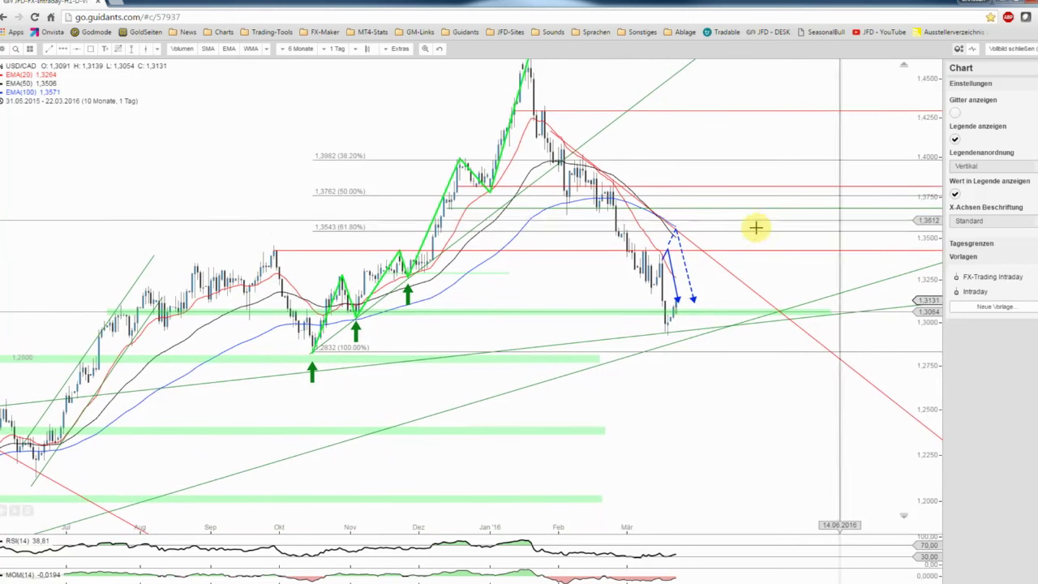
left_click_drag(622, 227, 600, 276)
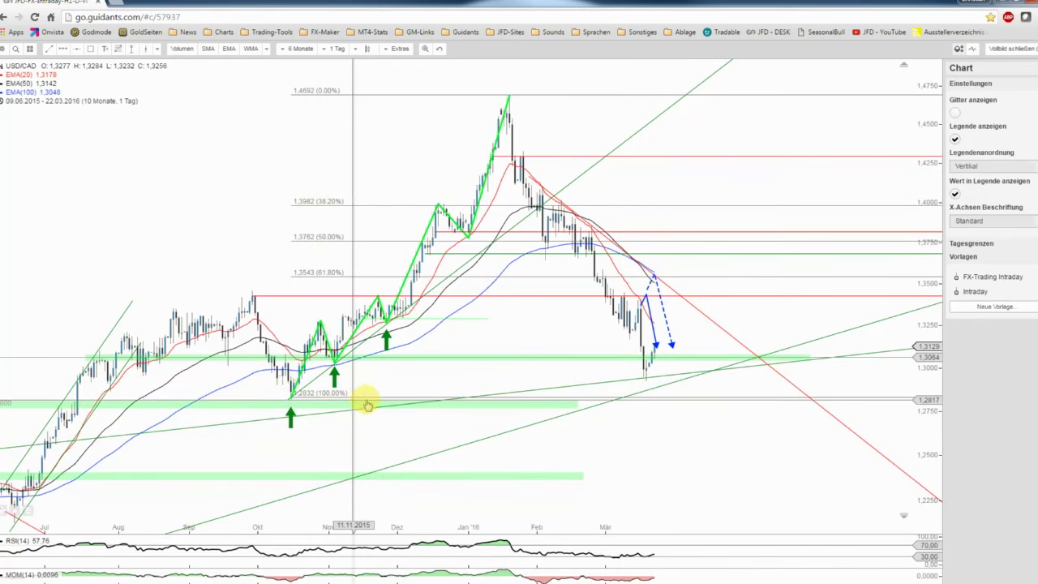
Step: Extend the green zone below 1,28 to the chart's right edge
left_click(572, 406)
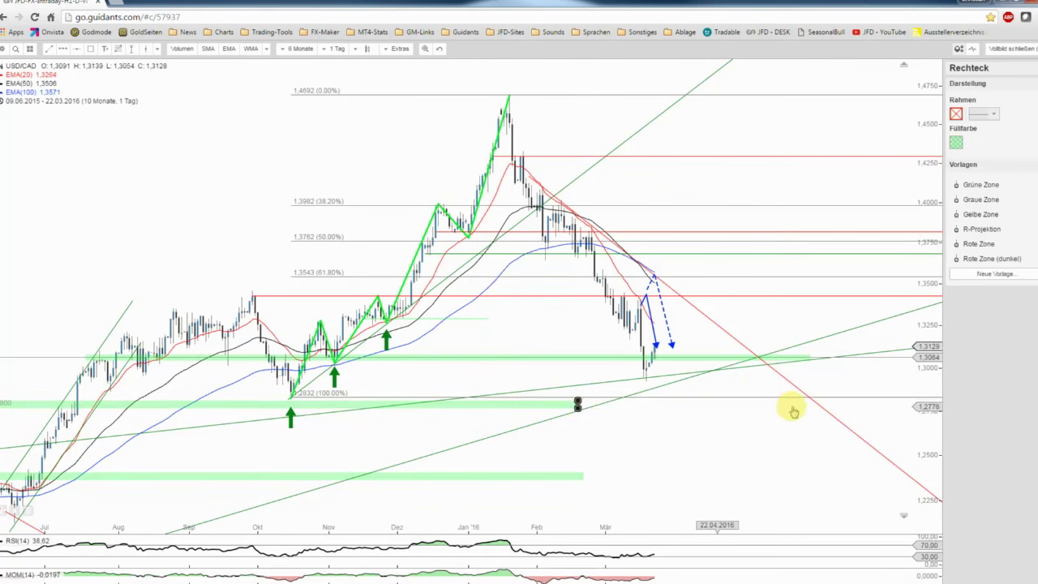
left_click_drag(578, 414, 929, 415)
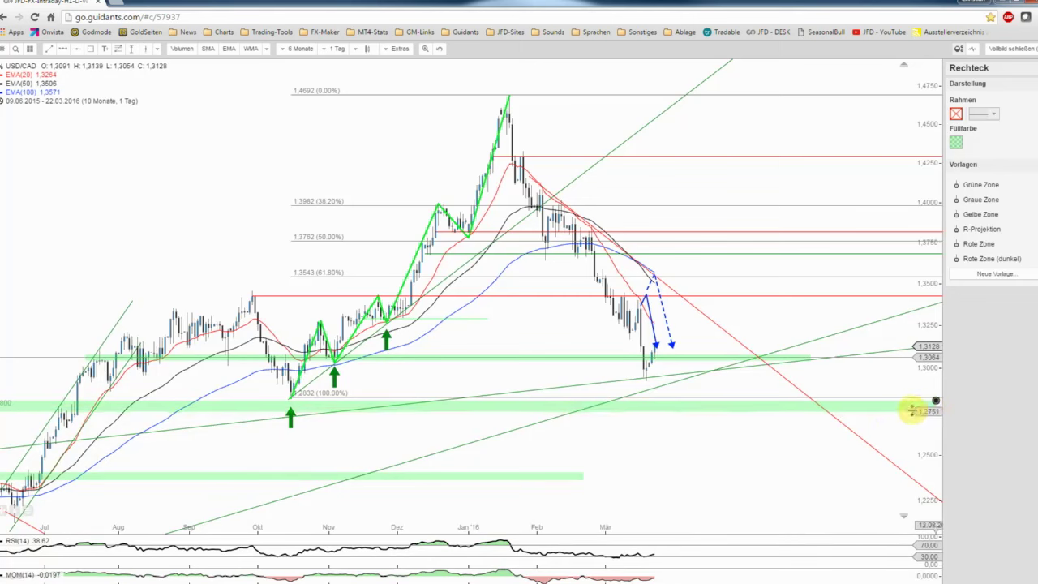
scroll(716, 321, "up", 2)
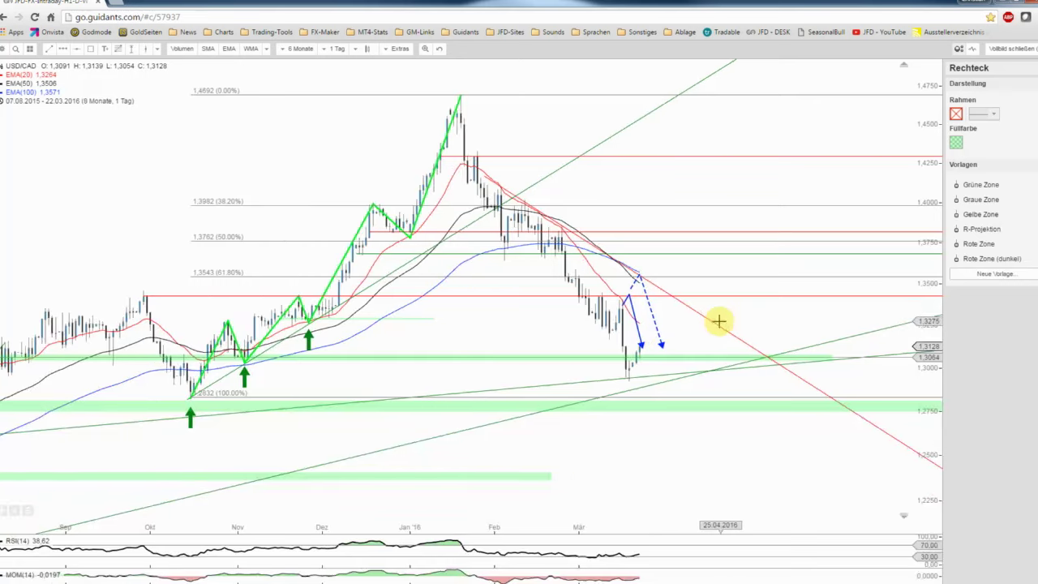
Step: Delete the solid and dashed blue forecast paths
right_click(639, 334)
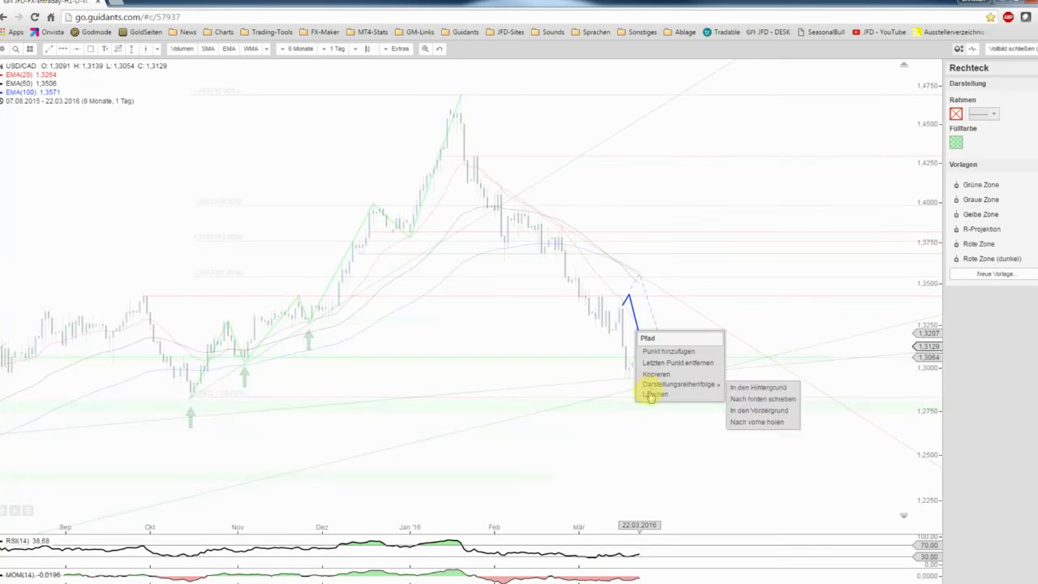
left_click(649, 388)
right_click(655, 330)
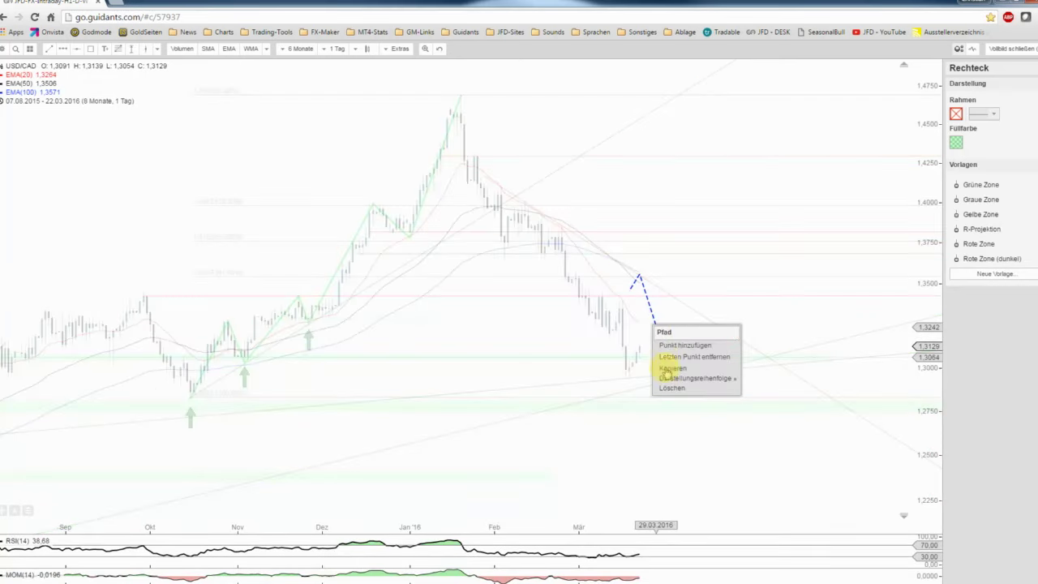
left_click(664, 389)
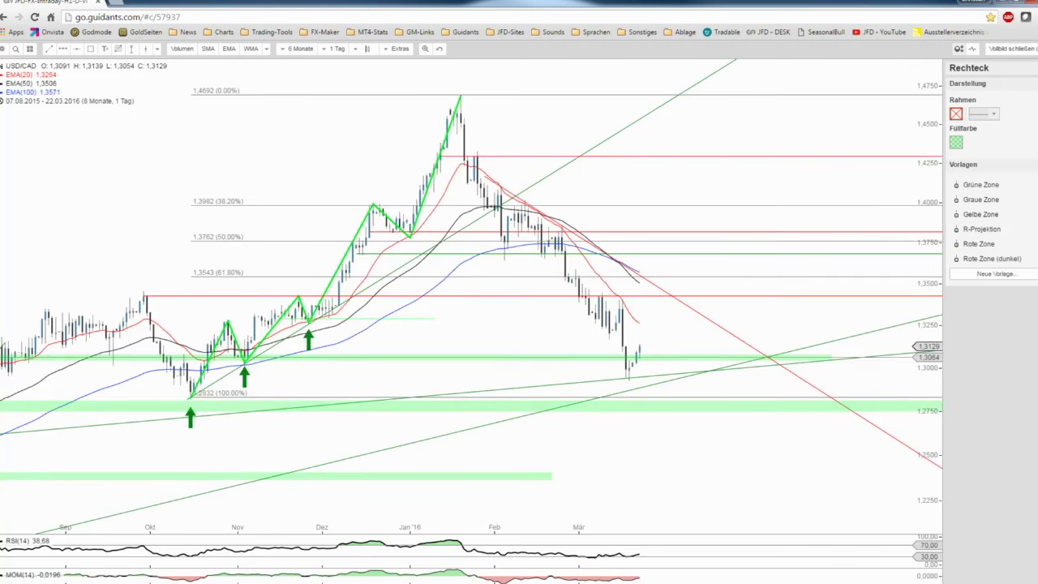
key("alt+Tab")
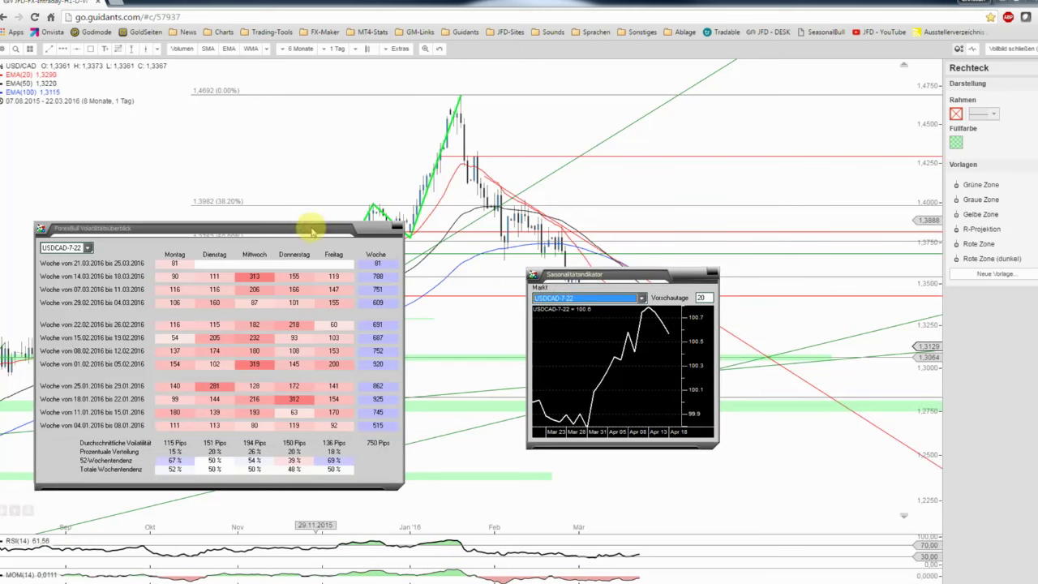
Step: Bring up the USDCAD-7-22 seasonality window and move it to the chart's upper-left corner
left_click(397, 228)
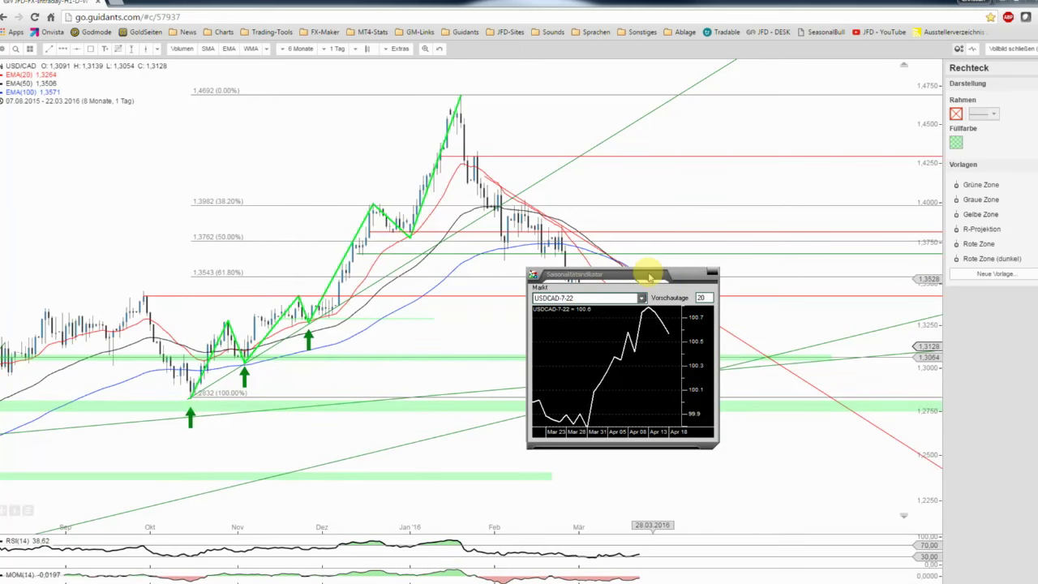
left_click_drag(649, 277, 405, 330)
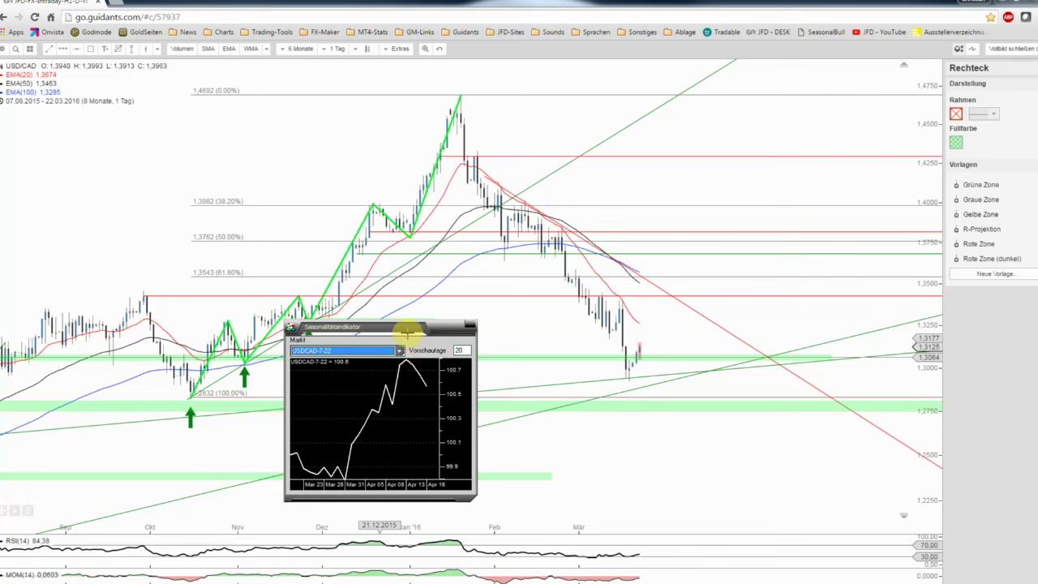
left_click_drag(407, 333, 162, 142)
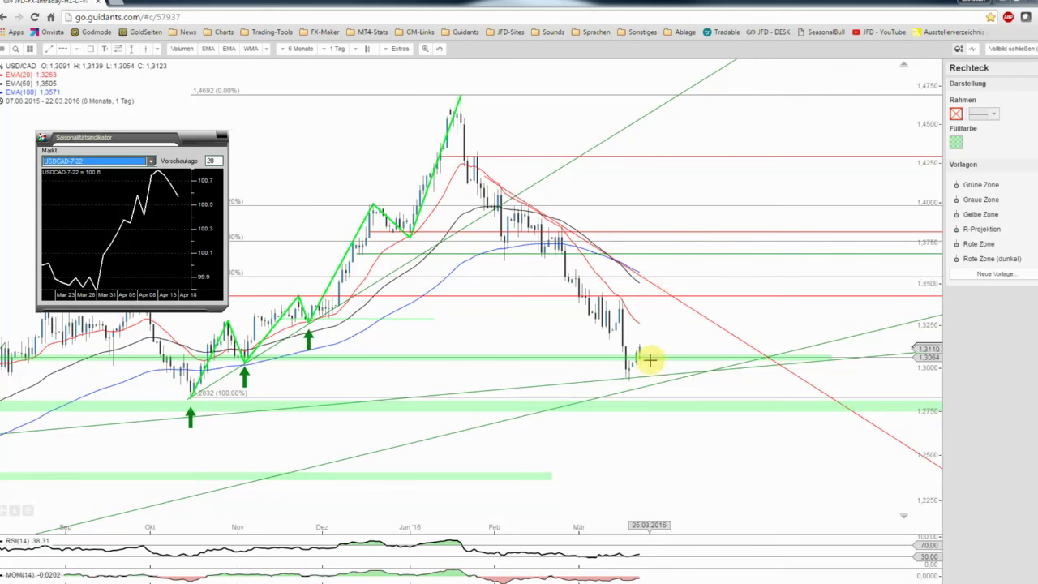
Step: Deselect the rectangle, tuck the seasonality window into the corner, and zoom out to ten months
left_click(652, 328)
left_click(630, 328)
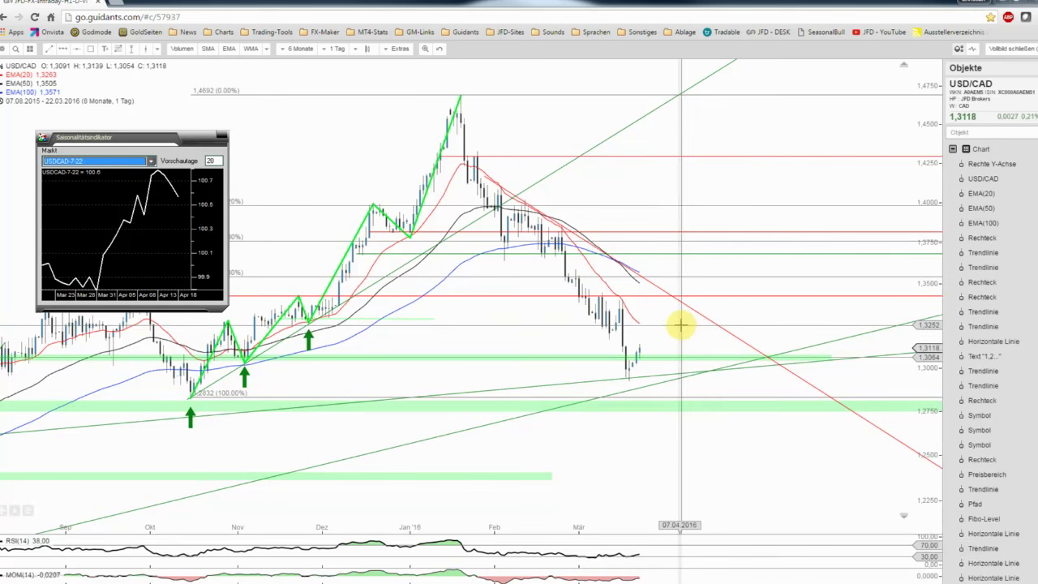
left_click_drag(157, 136, 147, 121)
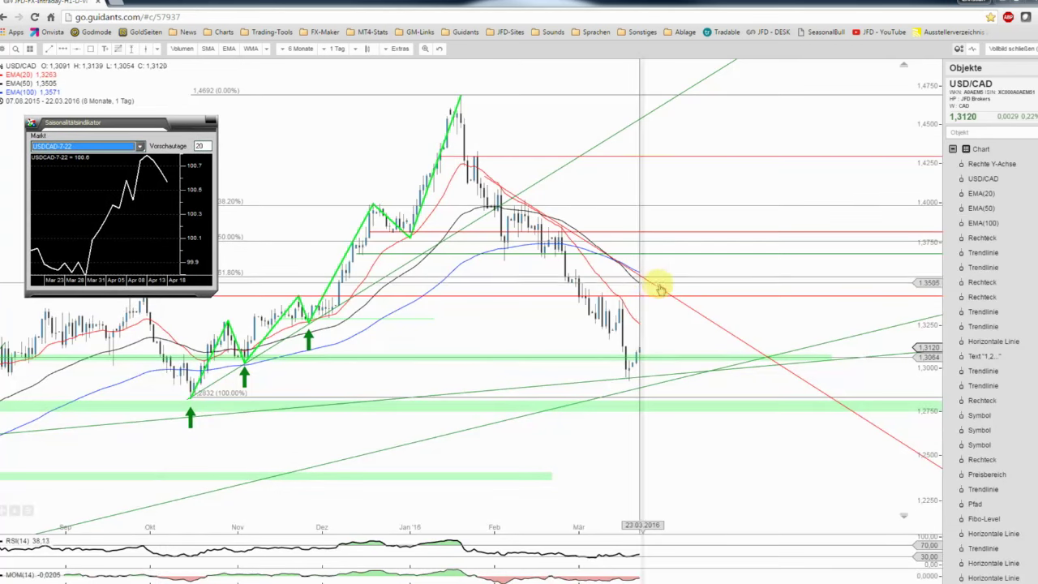
scroll(671, 290, "down", 2)
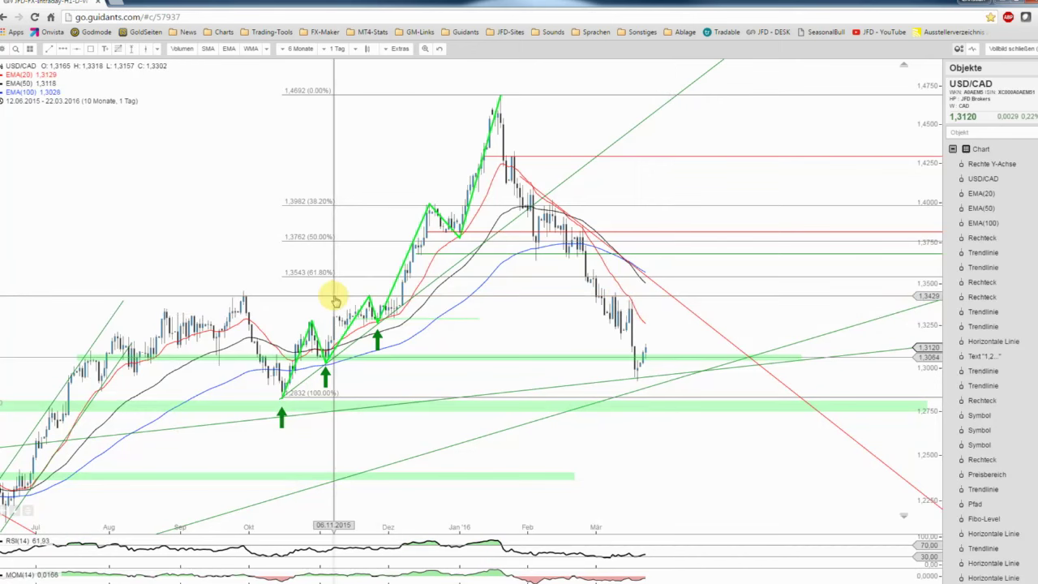
Step: Draw an ellipse on the red resistance near 1,3426 and apply the yellow/black geld-schwarz template
left_click(494, 295)
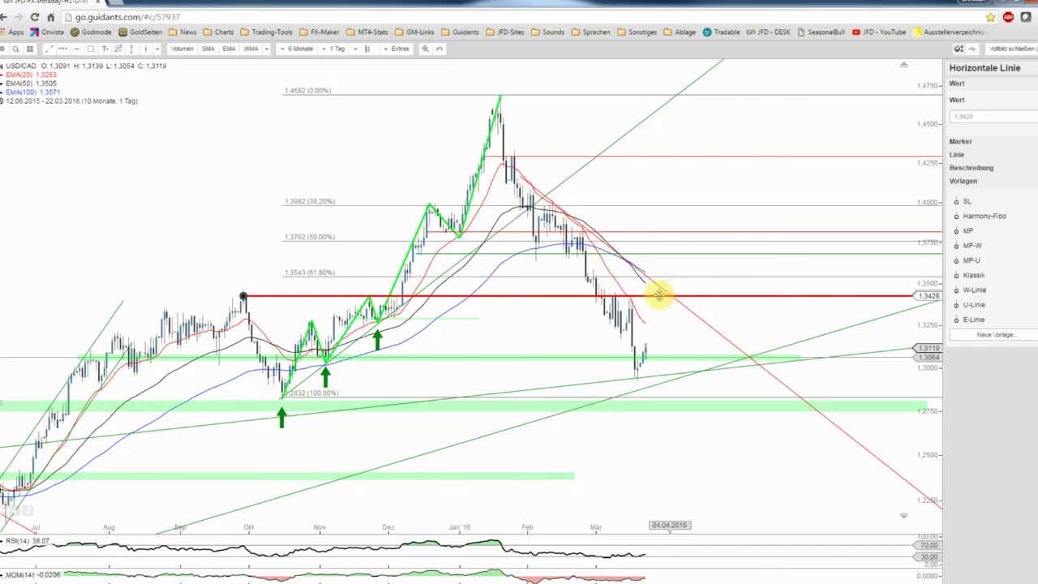
left_click(158, 49)
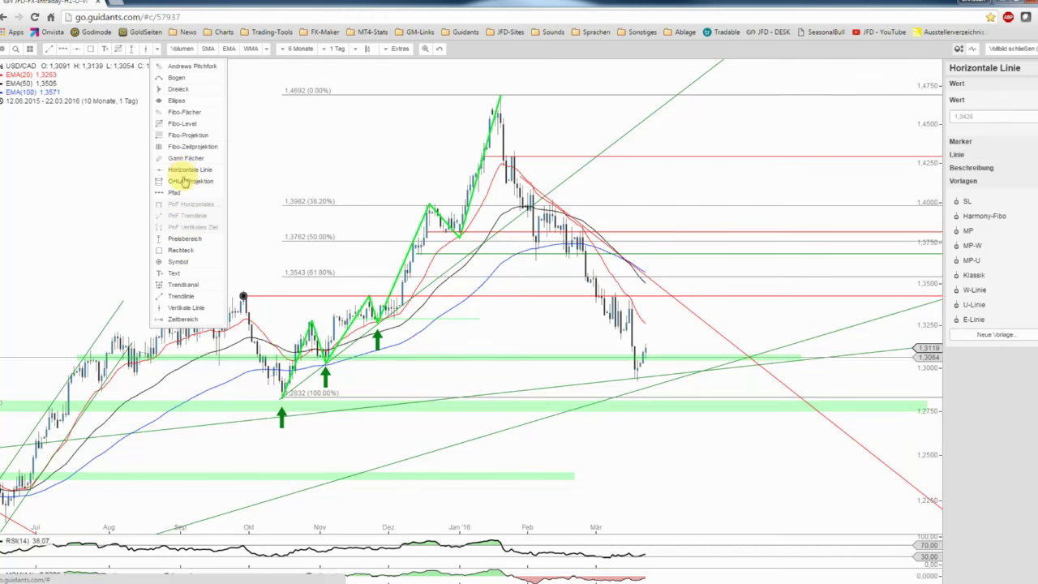
left_click(176, 100)
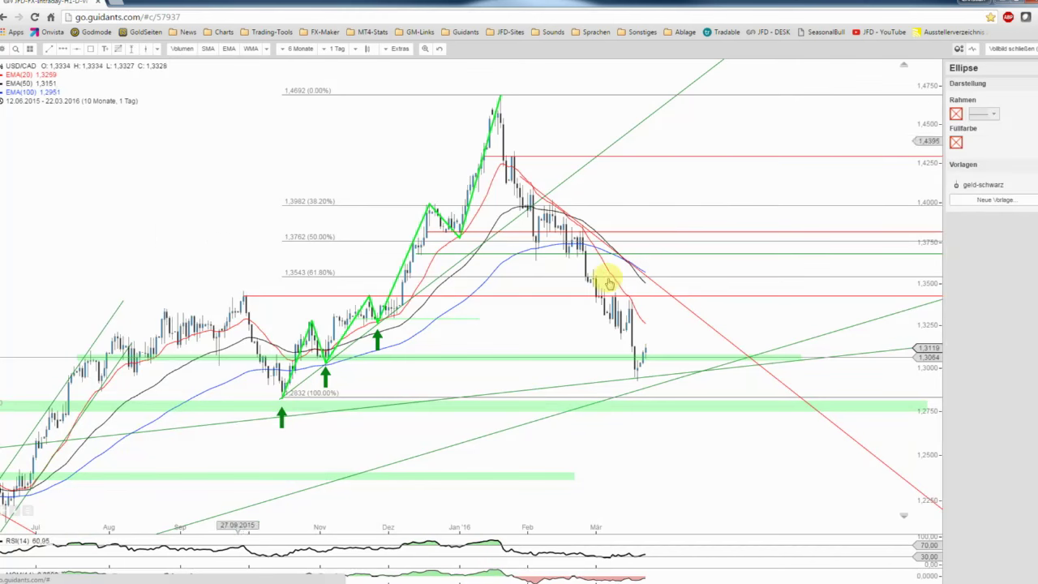
left_click(664, 290)
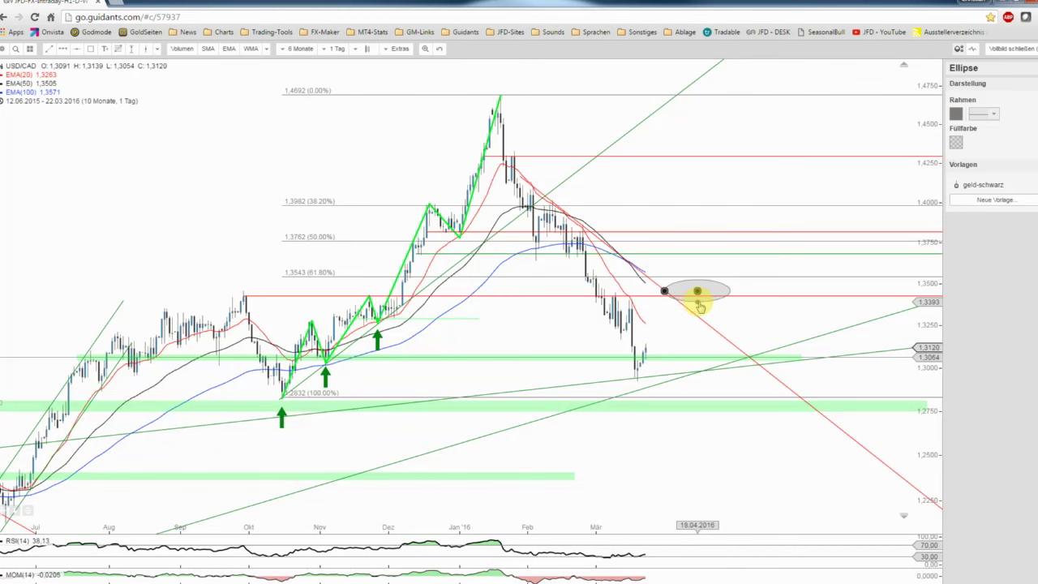
left_click_drag(700, 300, 689, 301)
left_click(689, 301)
left_click(975, 185)
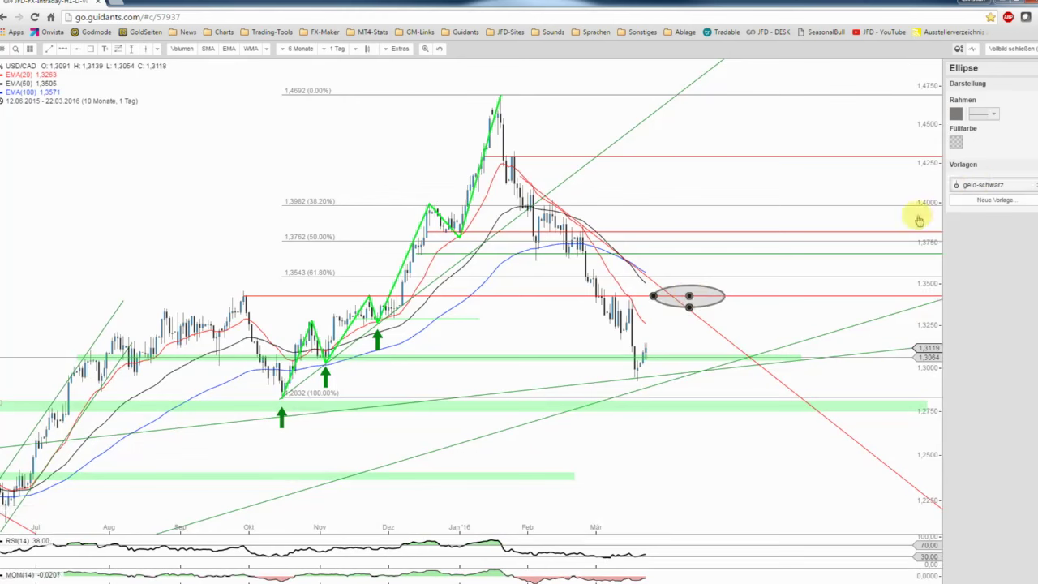
left_click(584, 328)
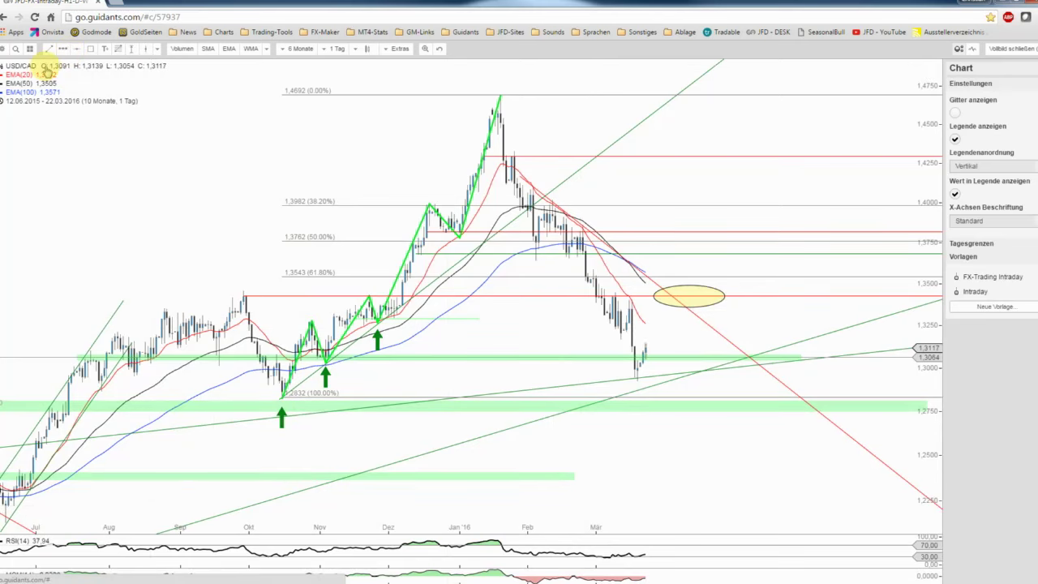
Step: Draw a blue arrow path rising from the latest candle into the yellow ellipse
left_click(63, 49)
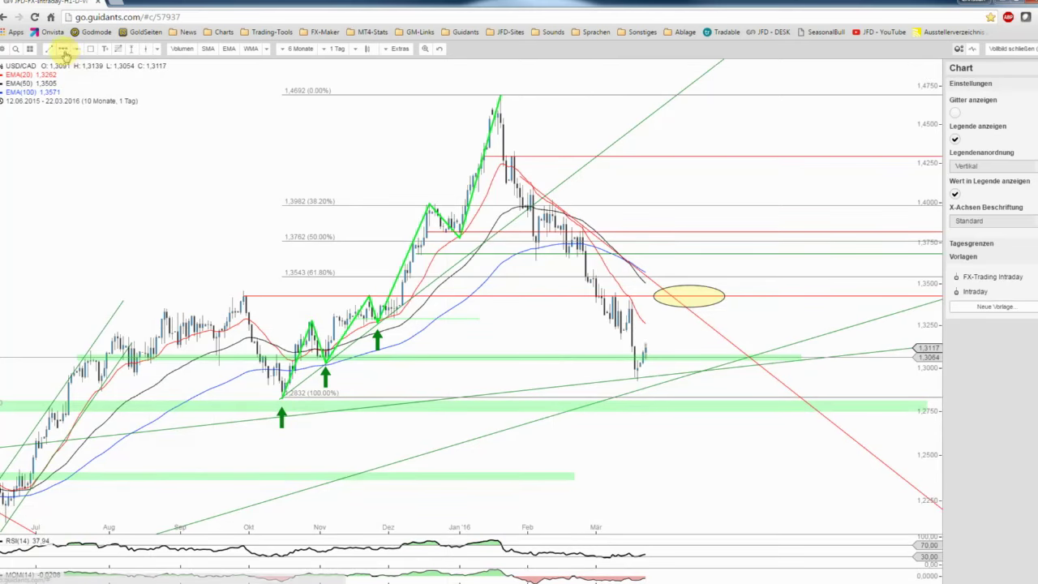
left_click(650, 342)
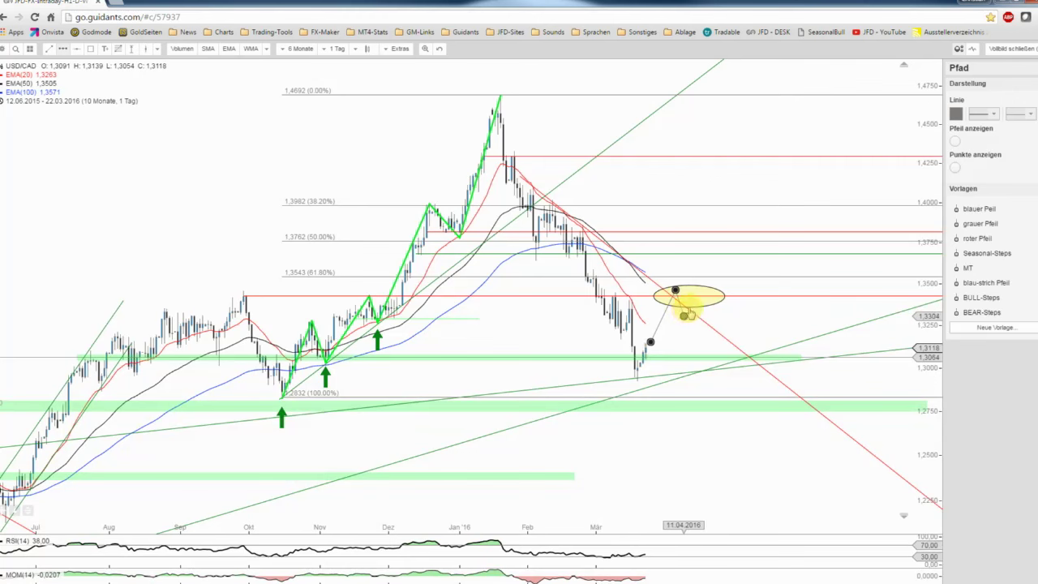
double_click(689, 300)
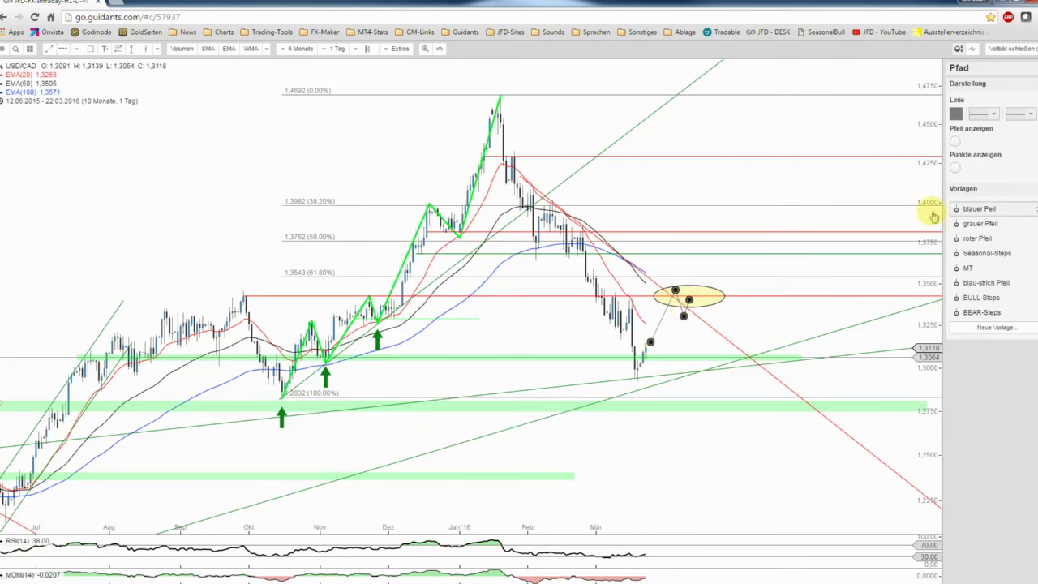
left_click(954, 141)
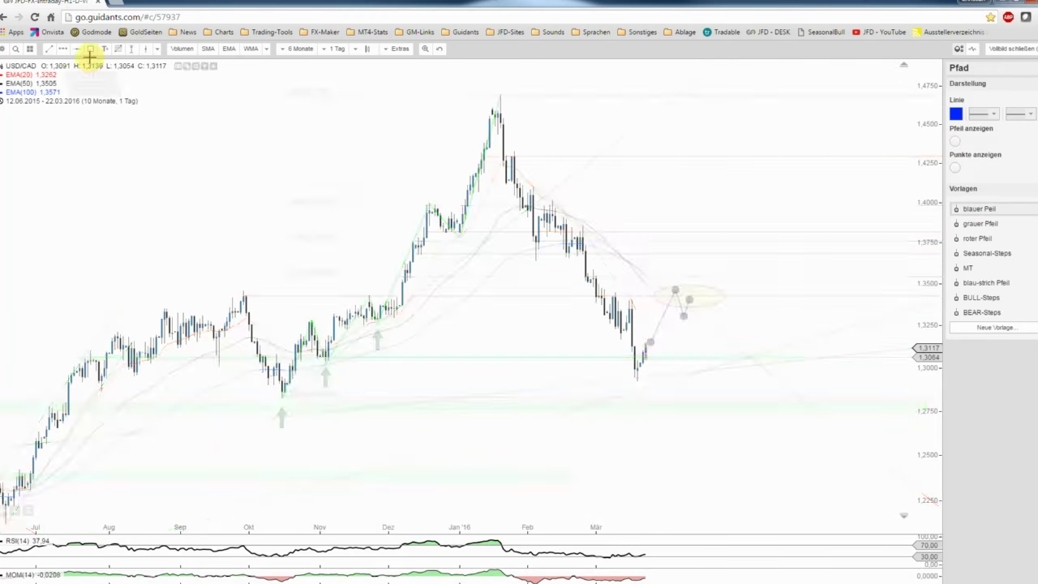
Step: Draw a grey arrow path zigzagging down from below the latest candle toward about 1,23
left_click(654, 385)
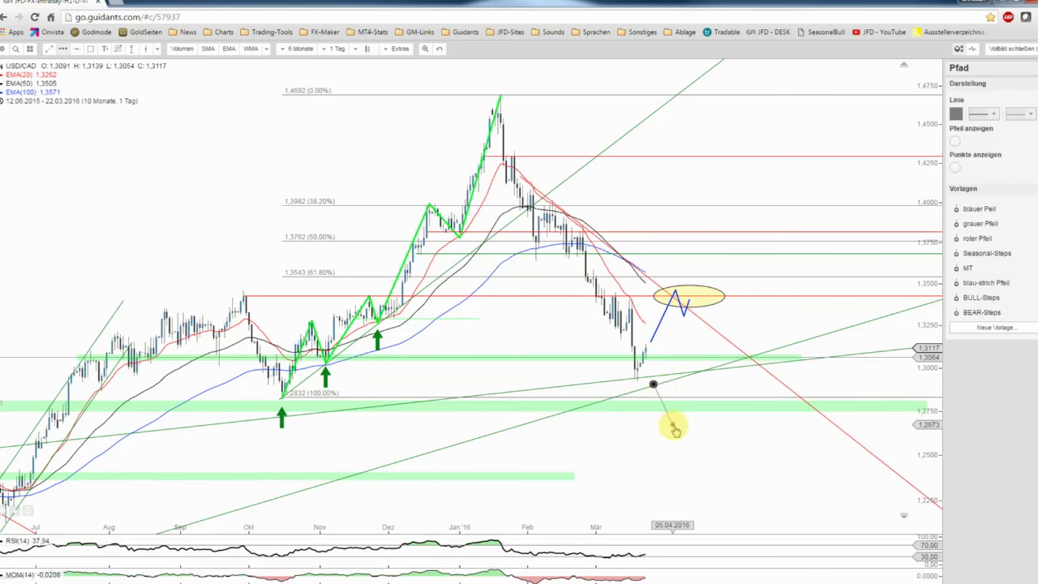
left_click(672, 425)
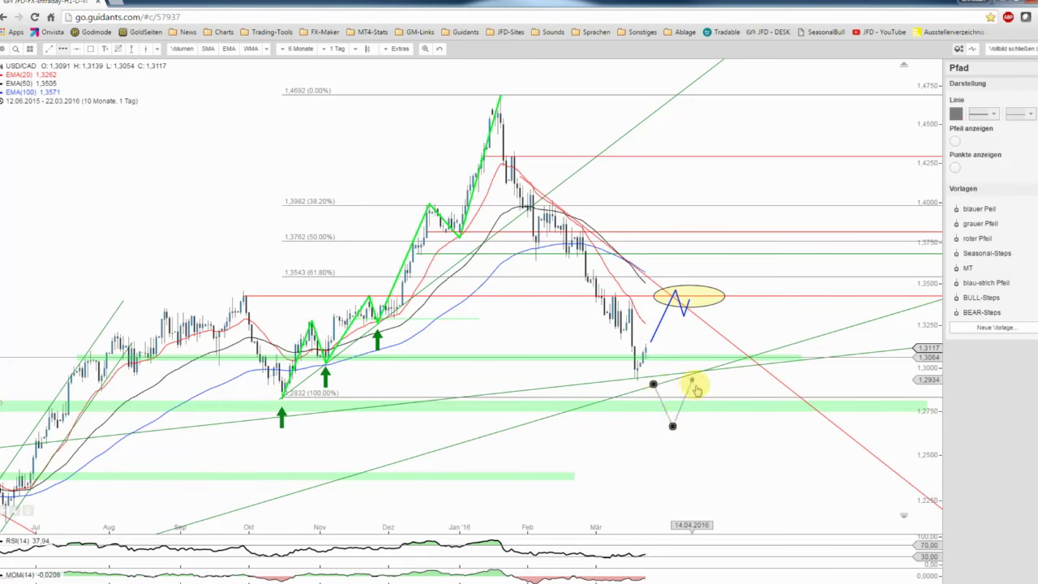
left_click(694, 388)
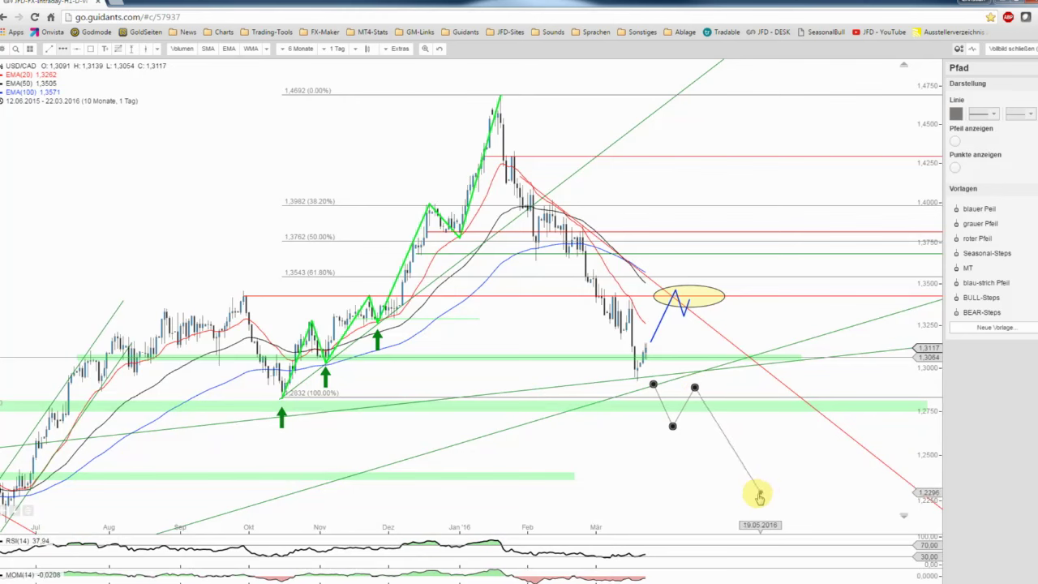
double_click(756, 494)
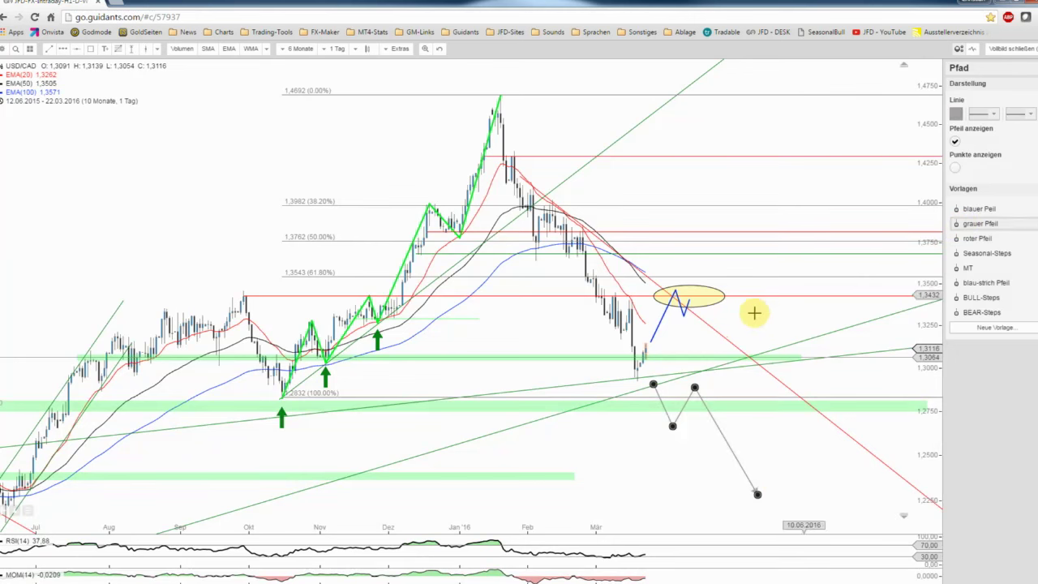
left_click(748, 315)
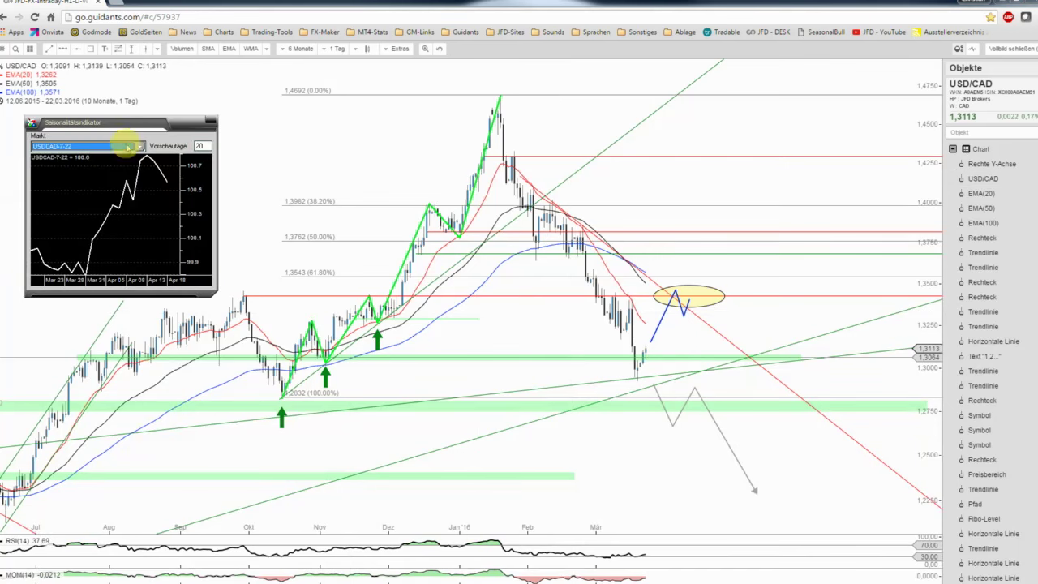
Step: Move the USDCAD-7-22 seasonality window into the top-left corner of the chart
left_click_drag(127, 142, 108, 127)
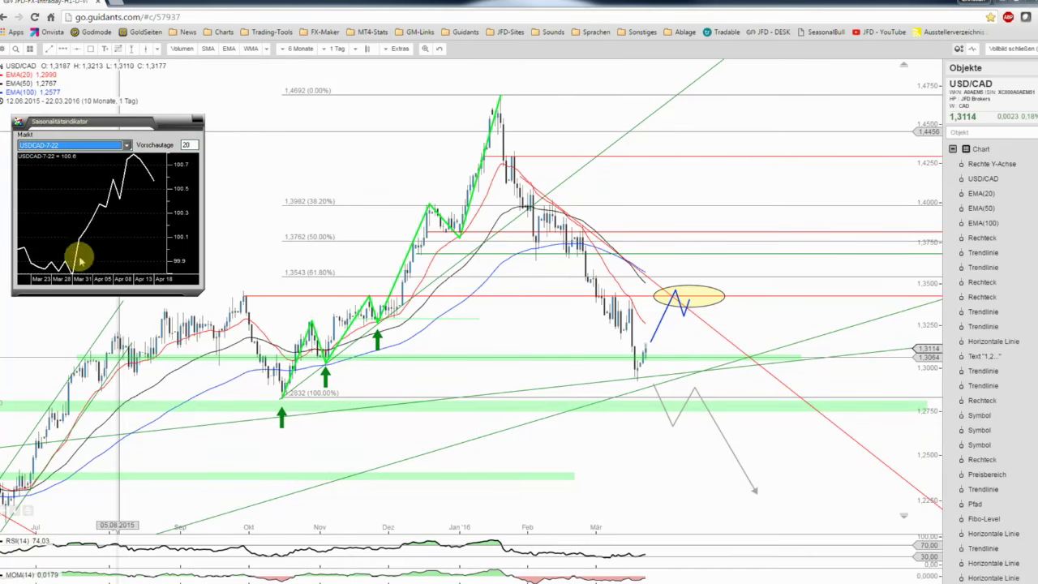